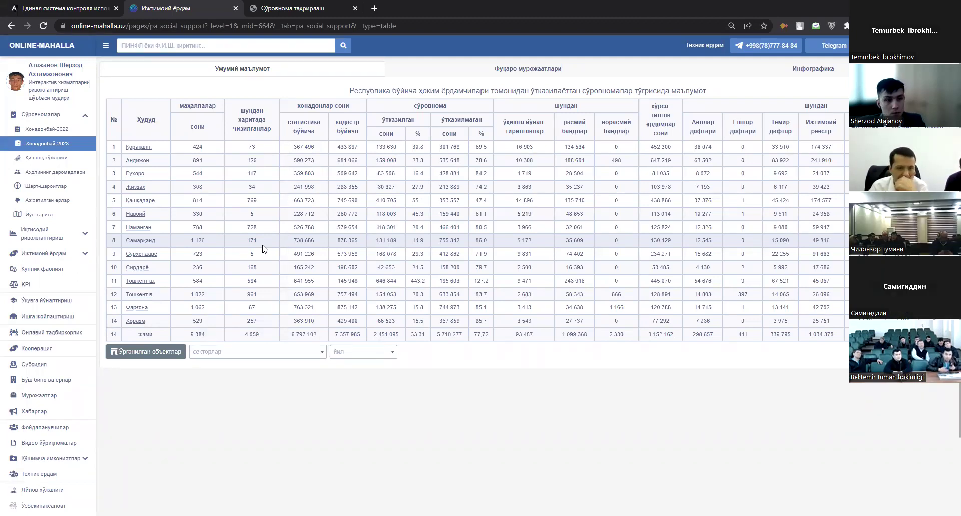
Open the Кунлик фаолият daily activity report with per-region figures for 01.02.2023–20.02.2023.
{"action": "left_click", "coordinate": [52, 272]}
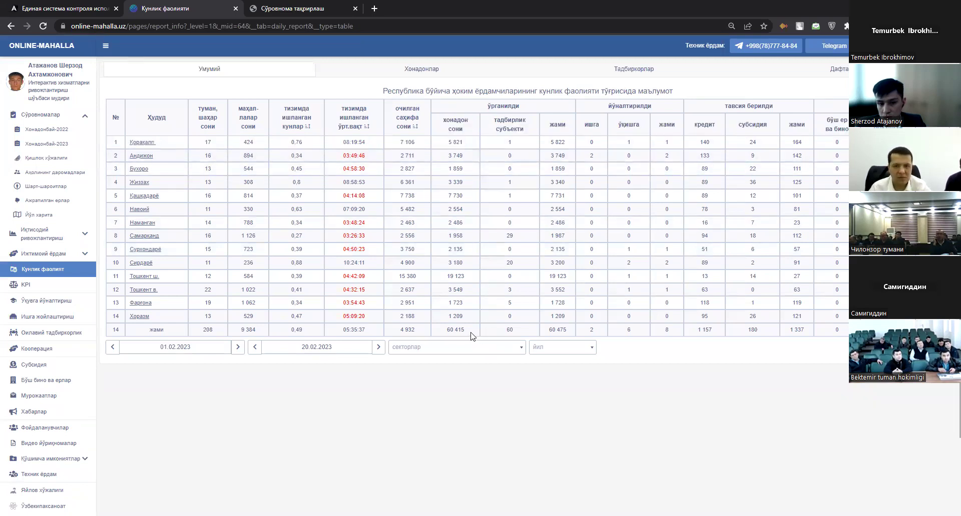
Drill into Tashkent city's district figures and highlight the household counts 3 556 and 630.
{"action": "left_click", "coordinate": [156, 279]}
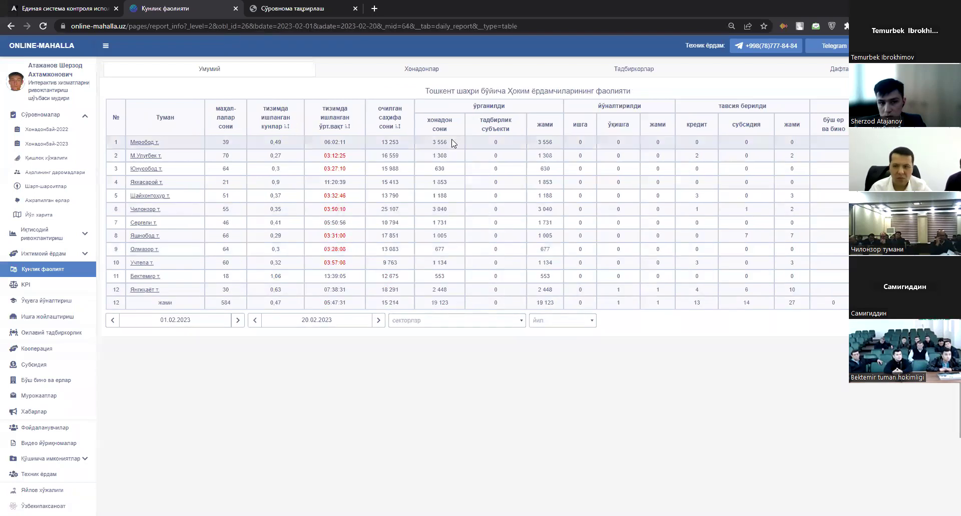
{"action": "left_click_drag", "start_coordinate": [429, 142], "coordinate": [447, 143]}
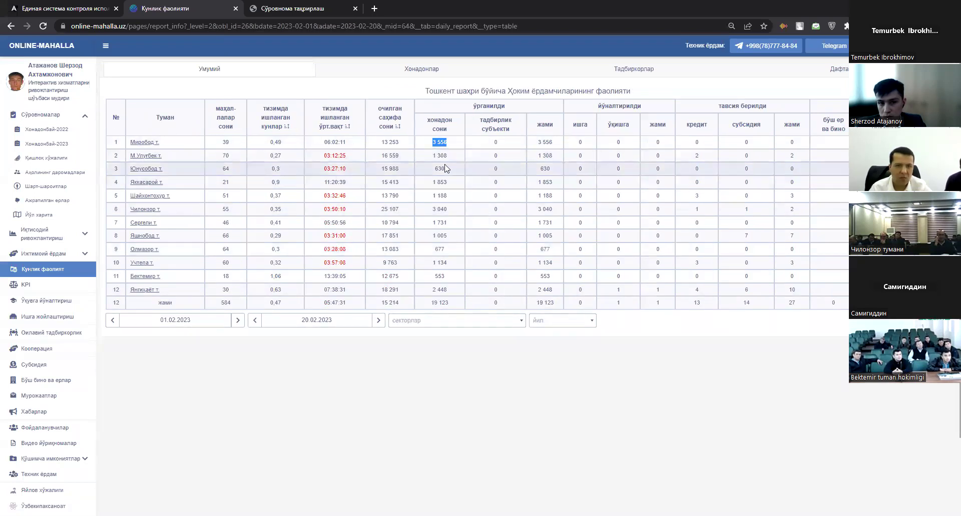
{"action": "double_click", "coordinate": [439, 169]}
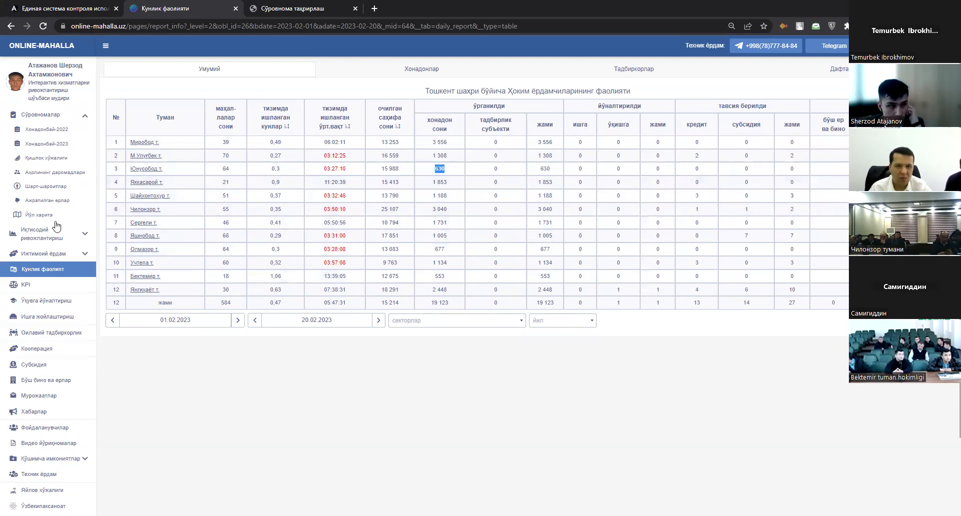
View the Хонадонбай-2022 survey's general information, then switch to the Хонадонбай-2023 survey report.
{"action": "left_click", "coordinate": [70, 132]}
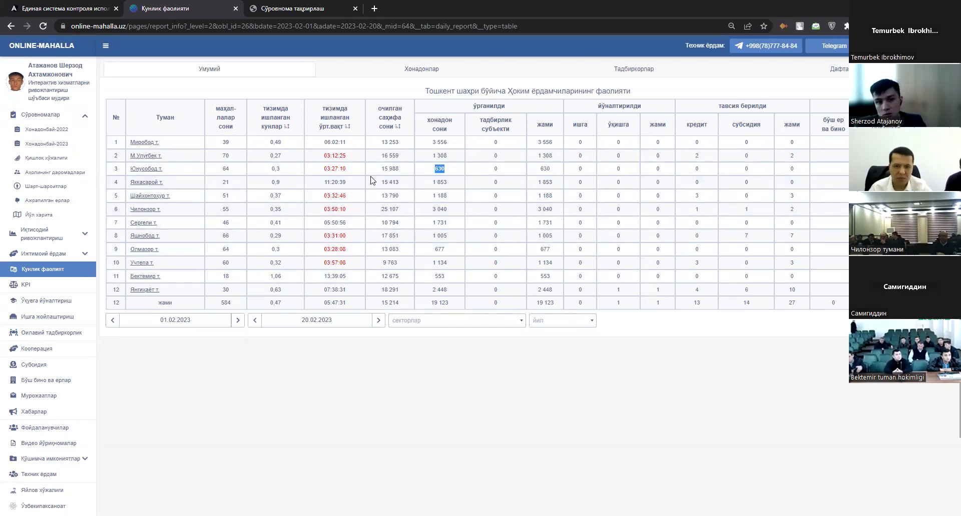
{"action": "left_click", "coordinate": [278, 74]}
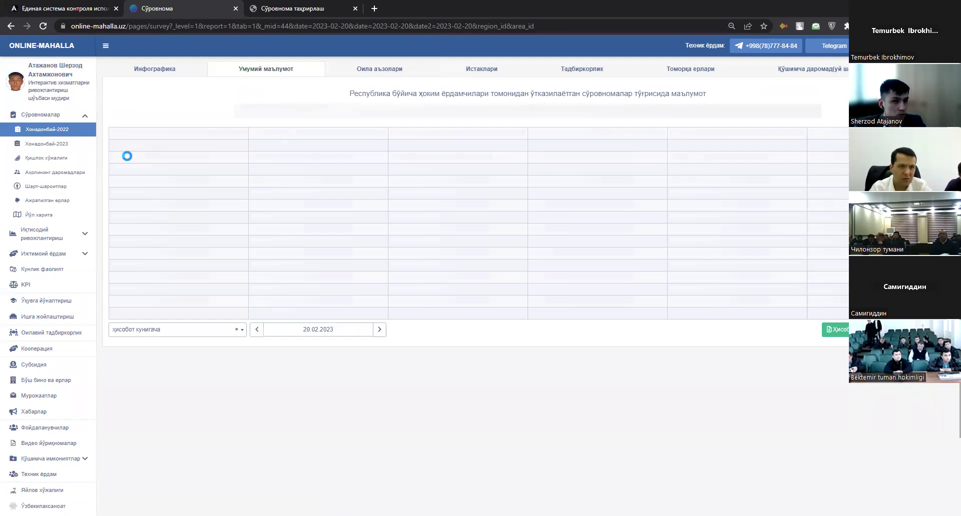
{"action": "left_click", "coordinate": [59, 144]}
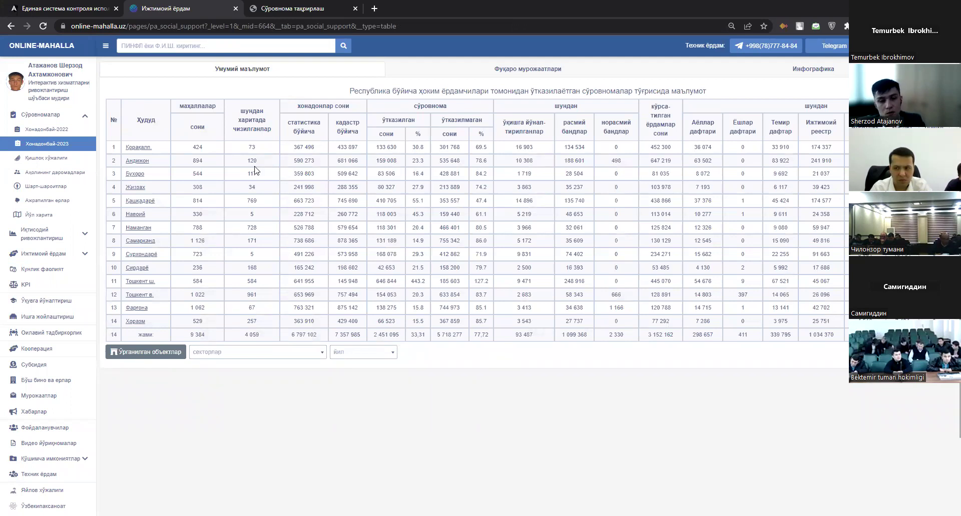
Drill from the Тошкент ш. row into its district breakdown and open the Миробод district edit form.
{"action": "left_click_drag", "start_coordinate": [158, 286], "coordinate": [125, 284]}
{"action": "left_click_drag", "start_coordinate": [188, 283], "coordinate": [845, 336]}
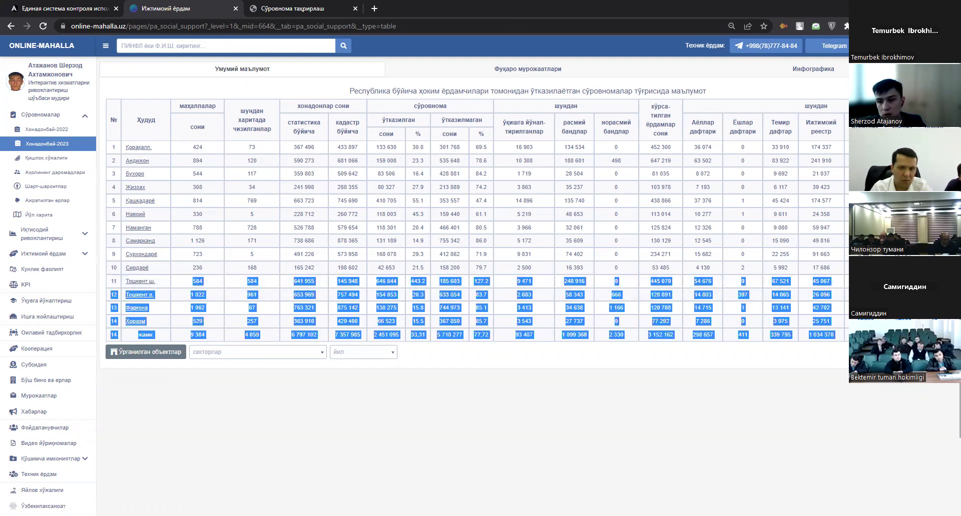
{"action": "left_click_drag", "start_coordinate": [730, 325], "coordinate": [688, 367]}
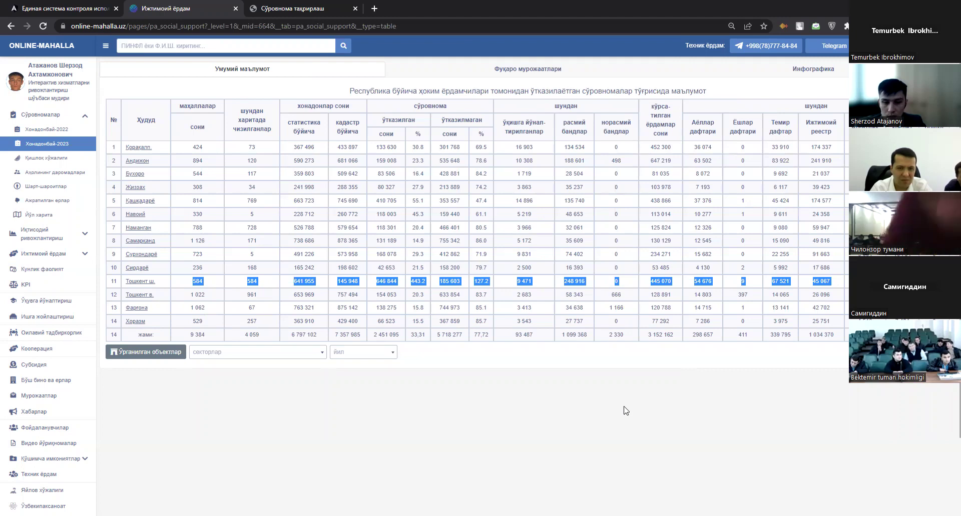
{"action": "left_click", "coordinate": [140, 281]}
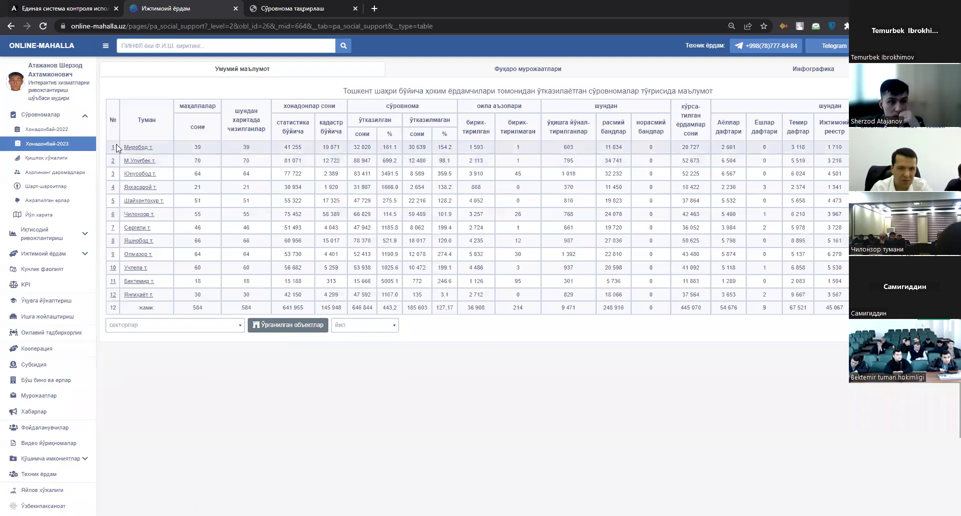
{"action": "left_click", "coordinate": [113, 149]}
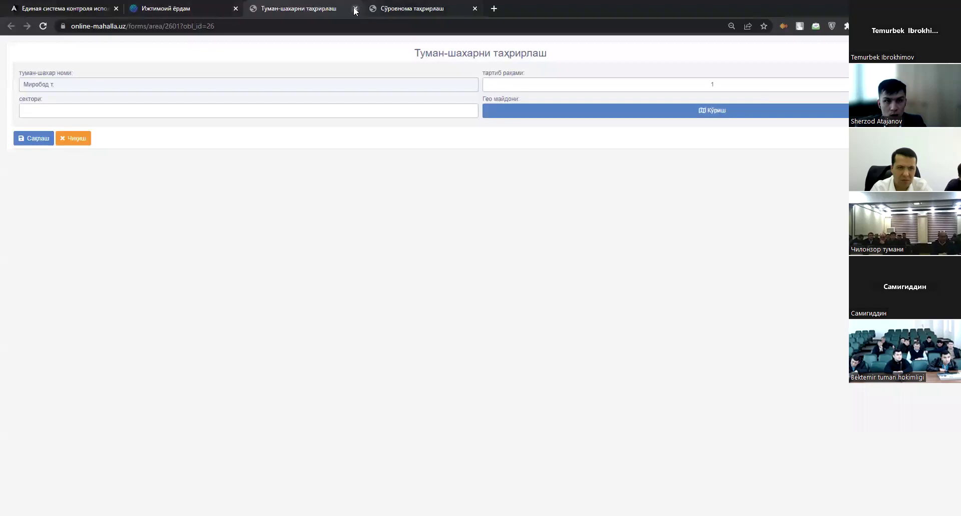
Close the district form, open the Абдурауф Фитрат mahalla and view its boundary on the map.
{"action": "key", "text": "ctrl+w"}
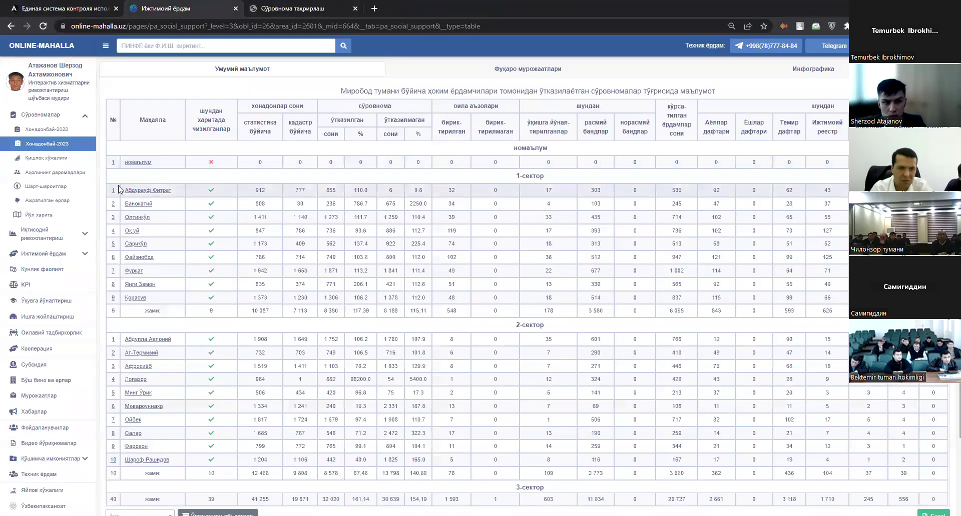
{"action": "left_click", "coordinate": [489, 194]}
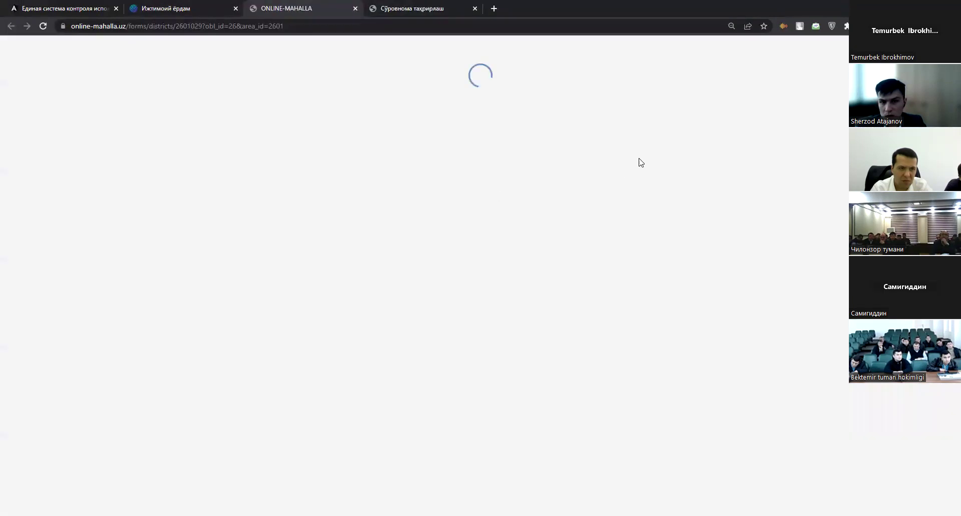
{"action": "left_click", "coordinate": [650, 274]}
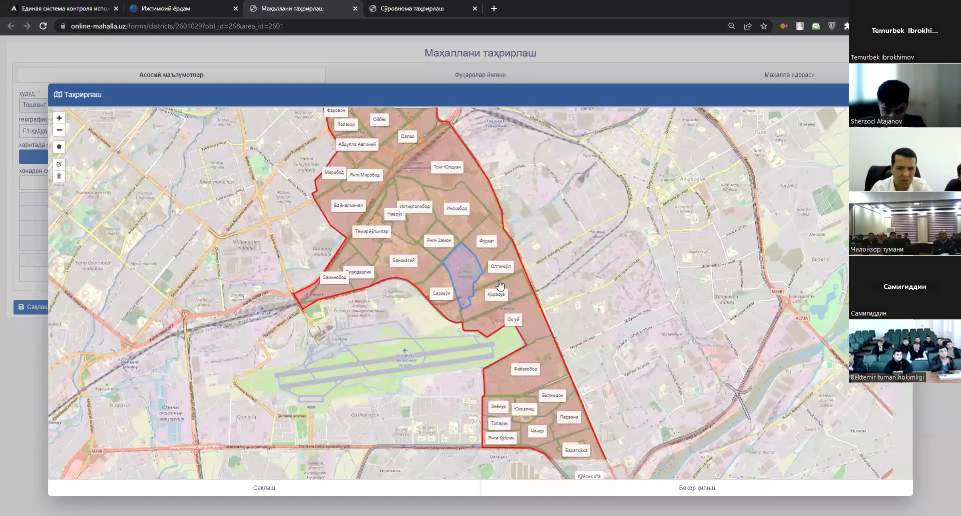
Zoom and pan around the Абдурауф Фитрат boundary map, then close the map and mahalla edit form.
{"action": "scroll", "coordinate": [580, 476], "scroll_direction": "up", "scroll_amount": 3}
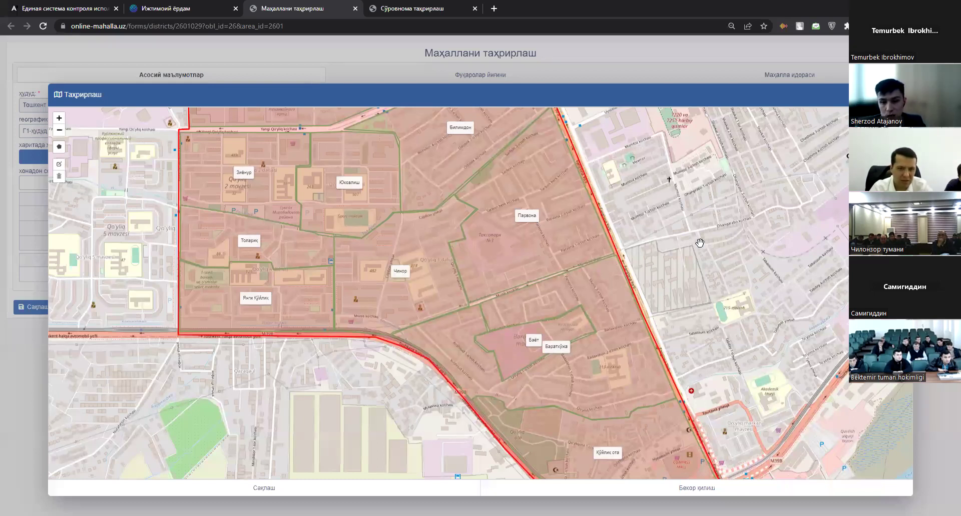
{"action": "key", "text": "Down"}
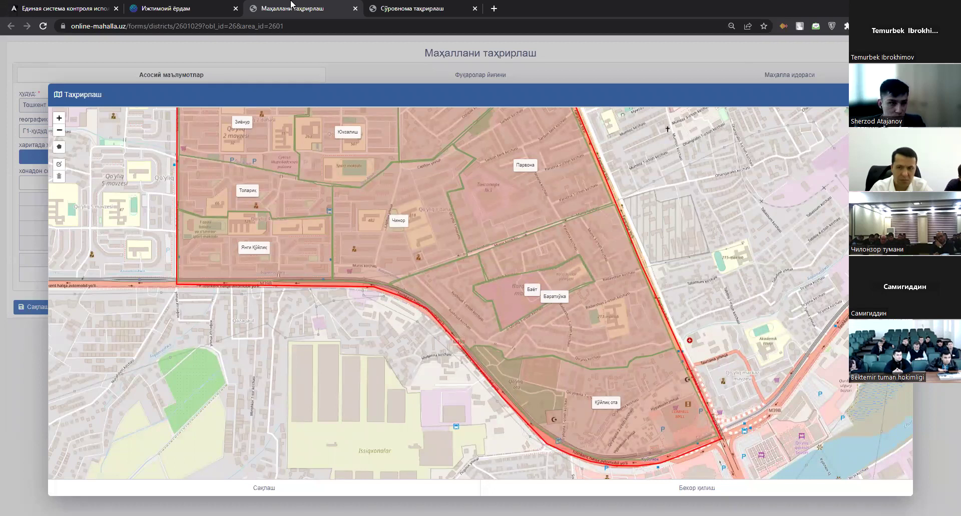
{"action": "key", "text": "Escape"}
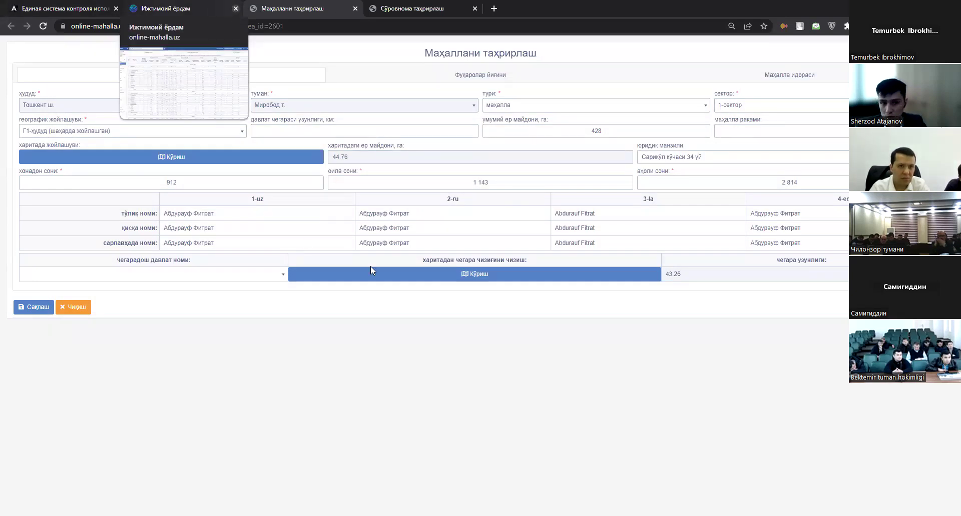
{"action": "key", "text": "ctrl+w"}
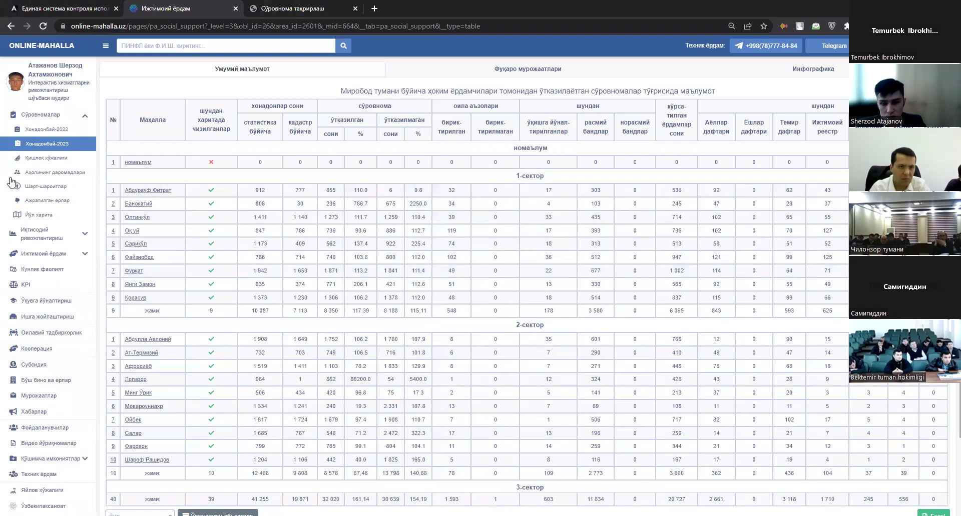
Go from the Абдурауф Фитрат mahalla to A.Fitrat street and open its first household's survey record.
{"action": "left_click", "coordinate": [46, 158]}
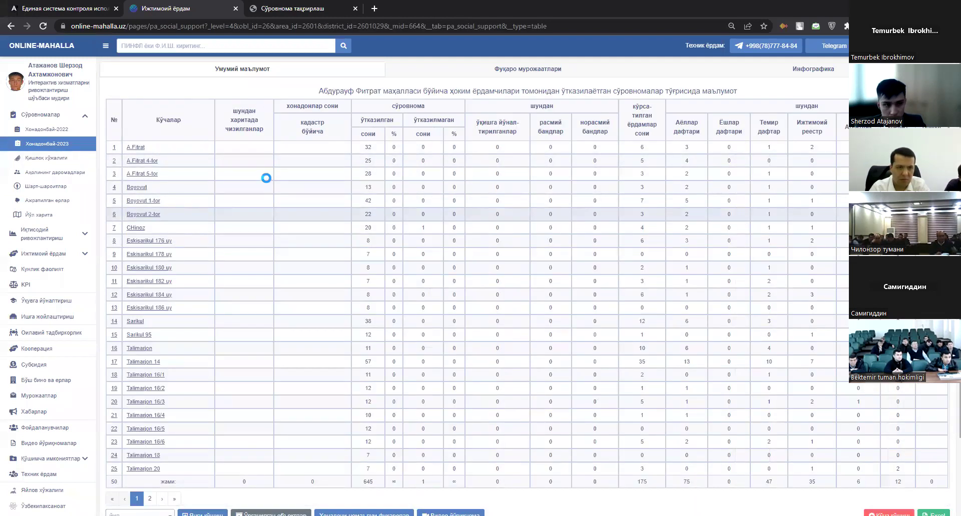
{"action": "left_click", "coordinate": [282, 163]}
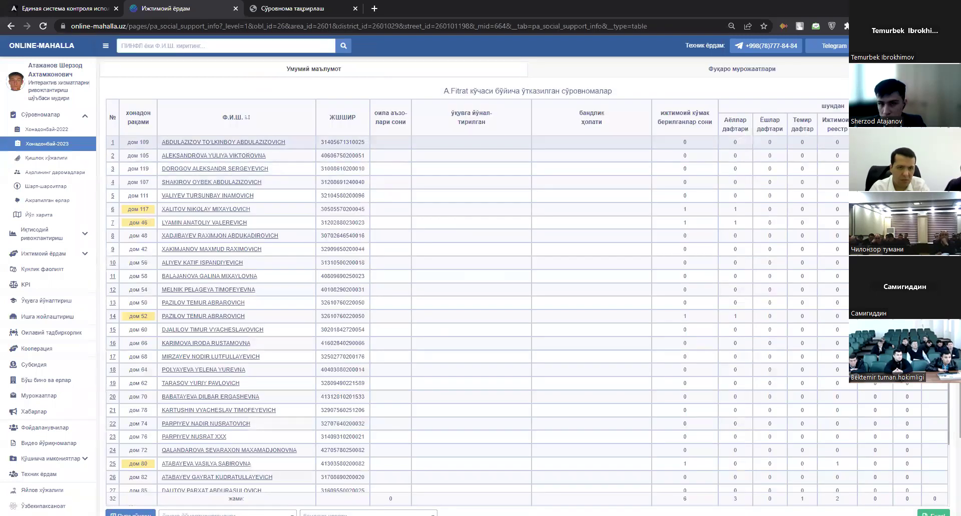
{"action": "scroll", "coordinate": [712, 108], "scroll_direction": "down", "scroll_amount": 1}
{"action": "scroll", "coordinate": [651, 200], "scroll_direction": "down", "scroll_amount": 3}
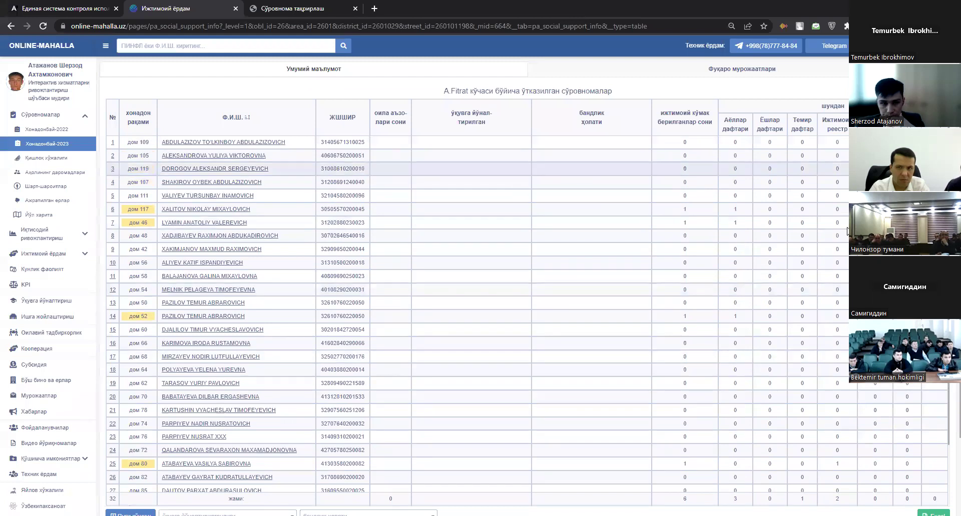
{"action": "left_click", "coordinate": [525, 170]}
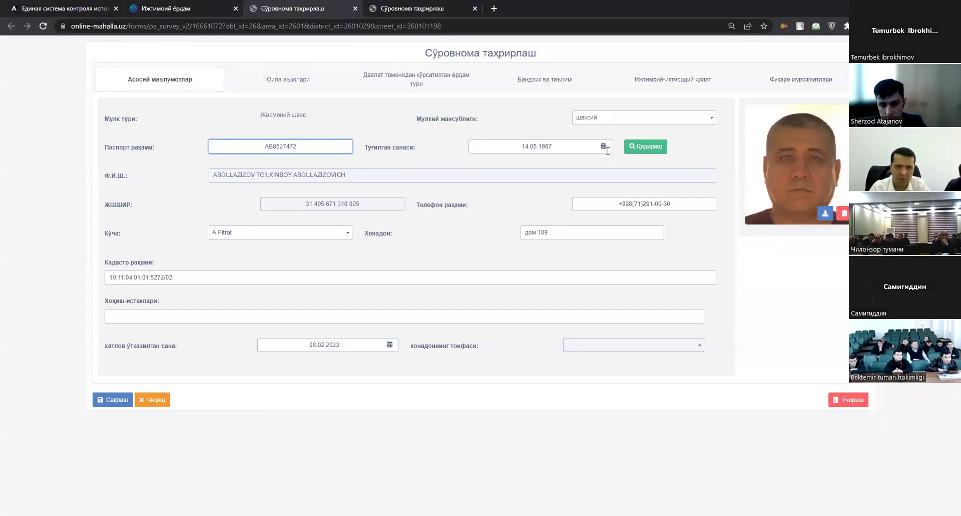
{"action": "left_click", "coordinate": [609, 121]}
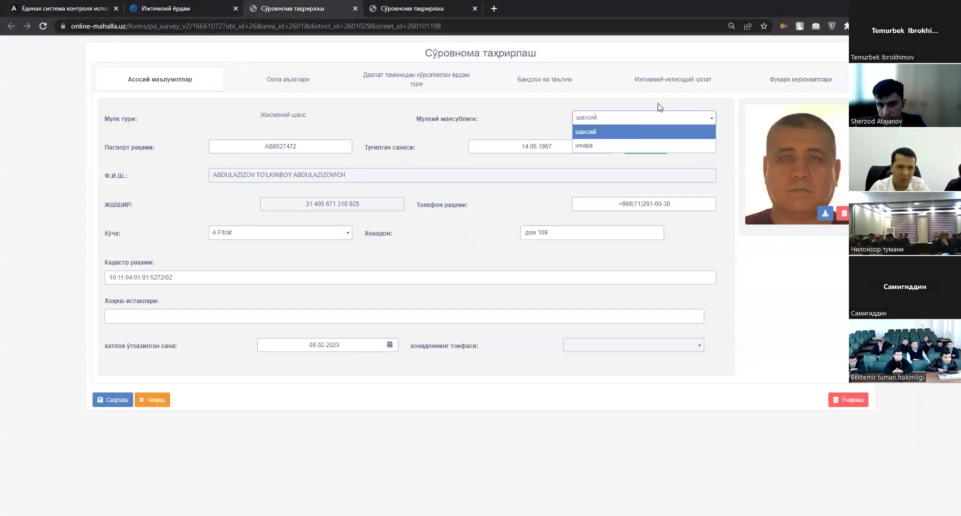
{"action": "left_click", "coordinate": [617, 118]}
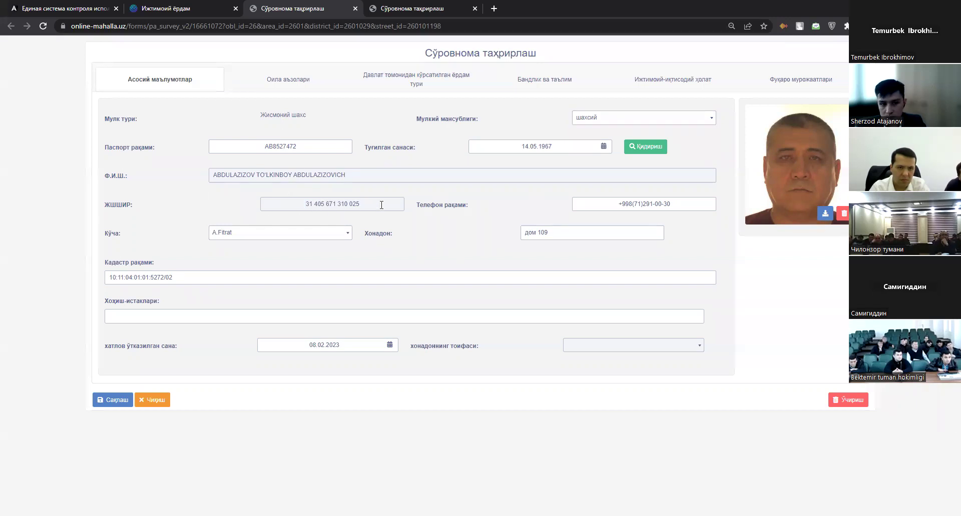
{"action": "triple_click", "coordinate": [277, 199]}
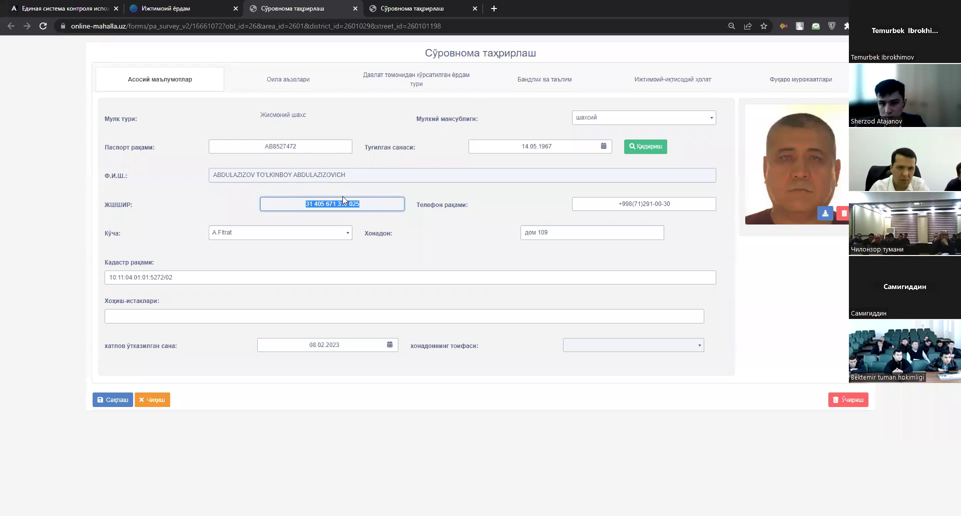
{"action": "triple_click", "coordinate": [596, 230]}
{"action": "triple_click", "coordinate": [202, 280]}
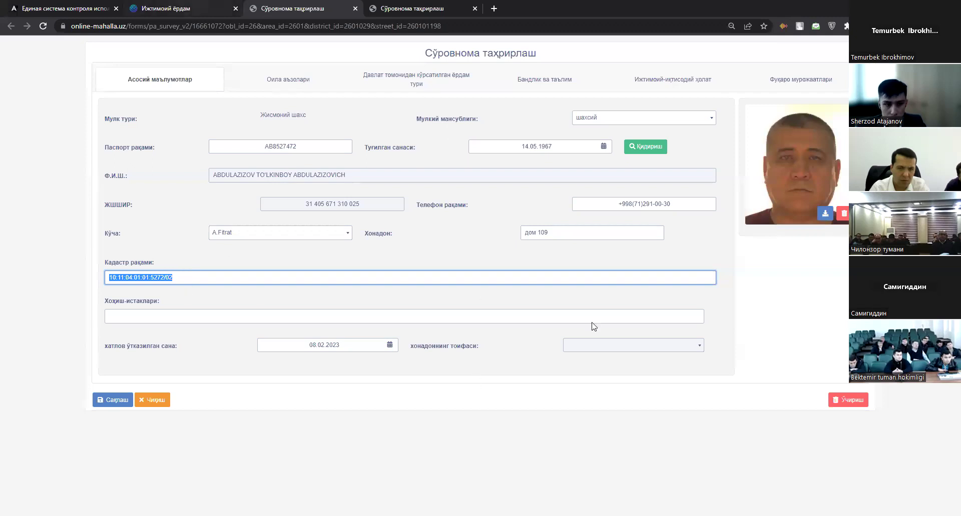
Return to the A.Fitrat street survey list and scroll through the households.
{"action": "key", "text": "ctrl+shift+Tab"}
{"action": "scroll", "coordinate": [111, 484], "scroll_direction": "down", "scroll_amount": 3}
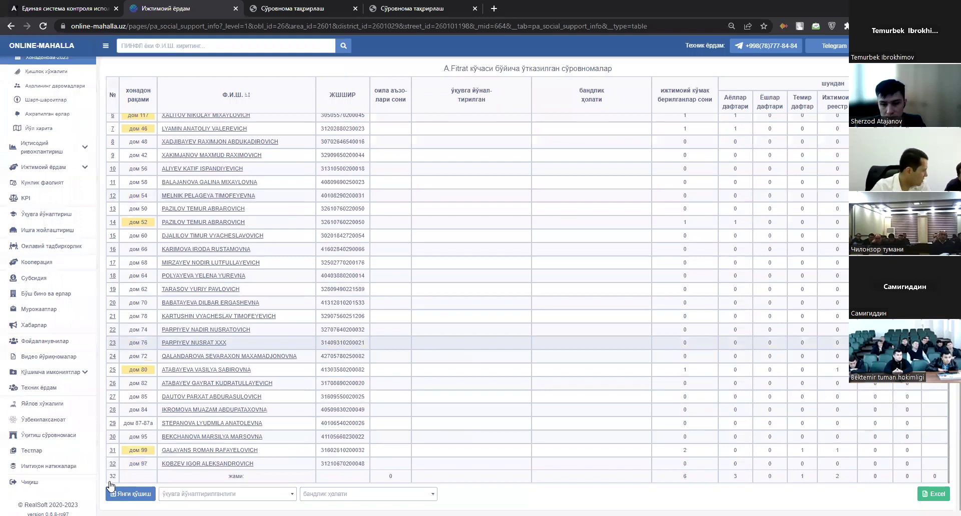
{"action": "scroll", "coordinate": [112, 487], "scroll_direction": "down", "scroll_amount": 1}
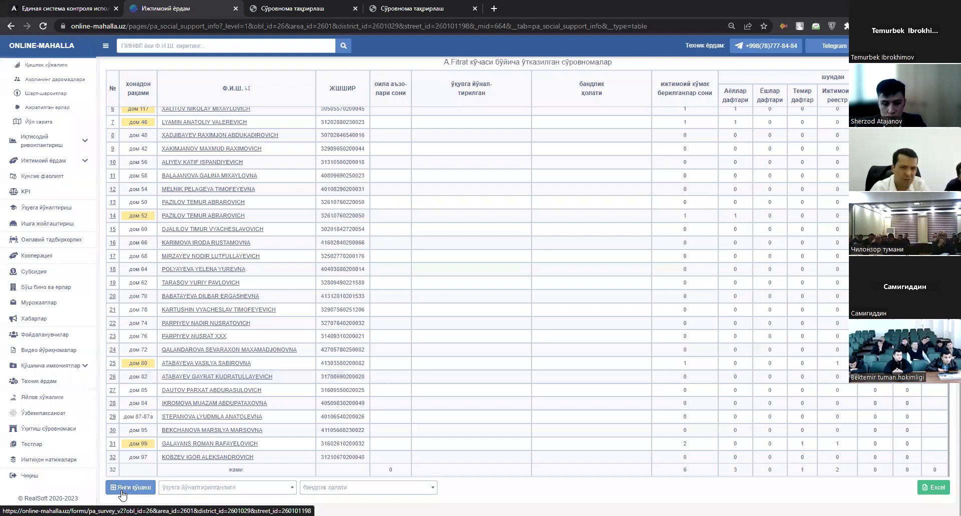
Start a new household survey and look up the resident by passport number and birth date.
{"action": "left_click", "coordinate": [123, 488]}
{"action": "left_click", "coordinate": [307, 146]}
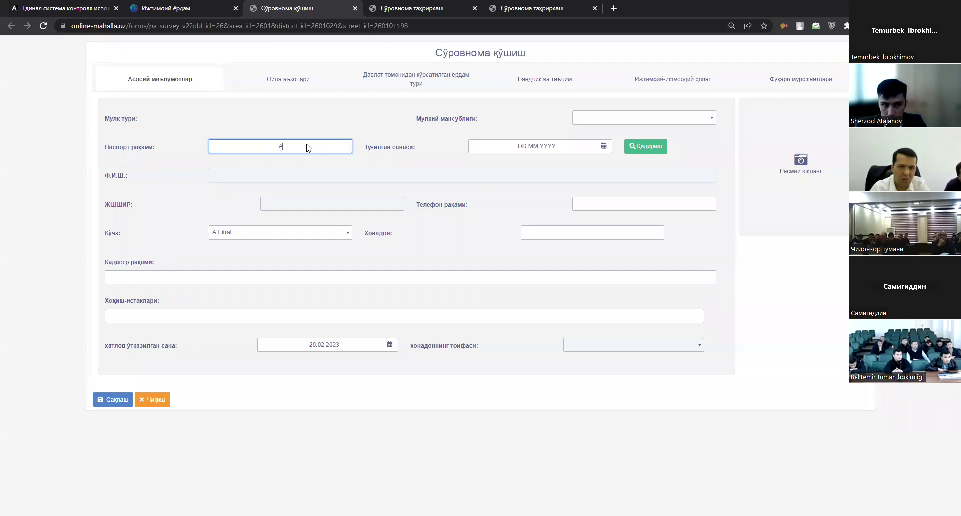
{"action": "key", "text": "Tab"}
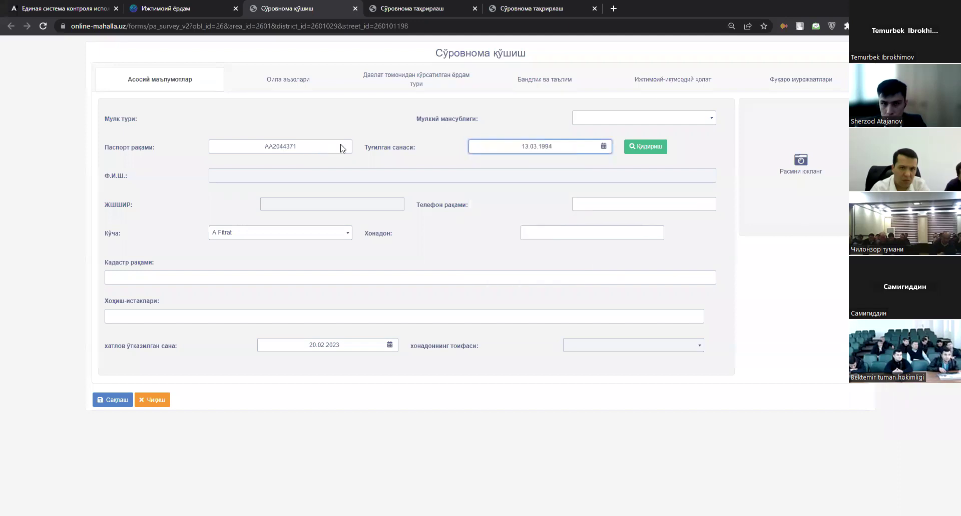
{"action": "left_click", "coordinate": [646, 147]}
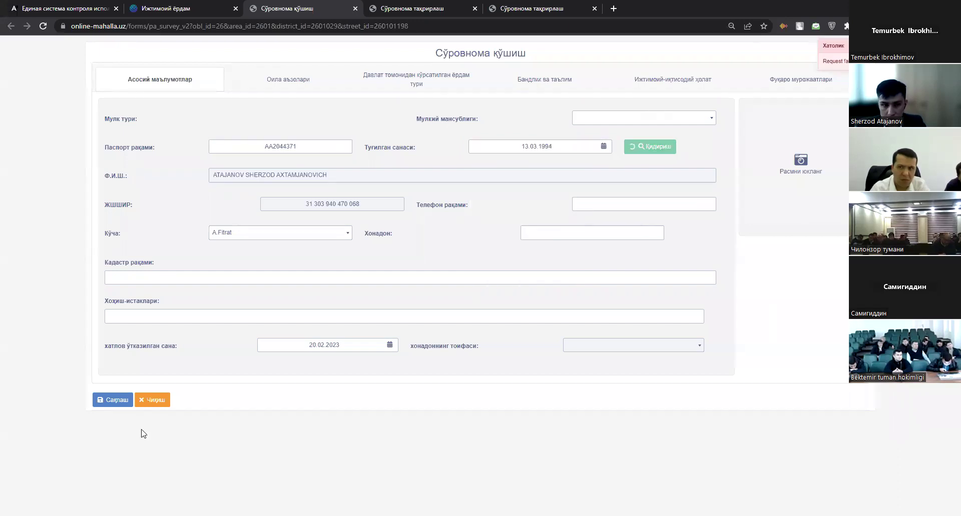
Check the cadastre field and Оила аъзолари section, then switch to the next survey being edited.
{"action": "left_click", "coordinate": [203, 272]}
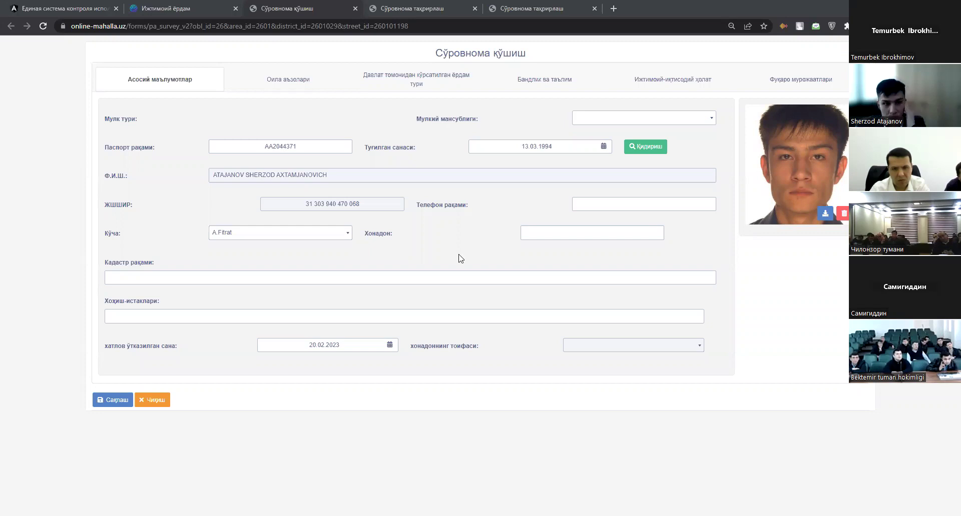
{"action": "left_click", "coordinate": [280, 277]}
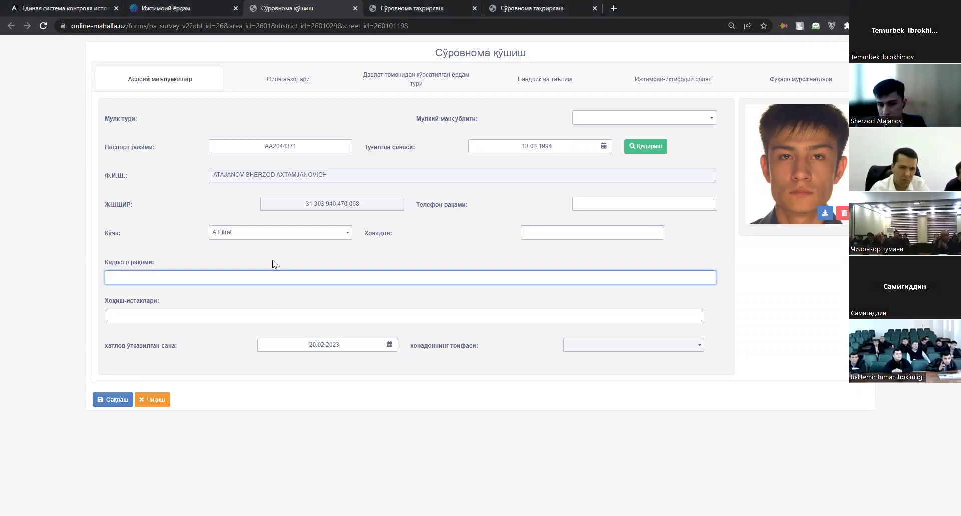
{"action": "left_click", "coordinate": [294, 80]}
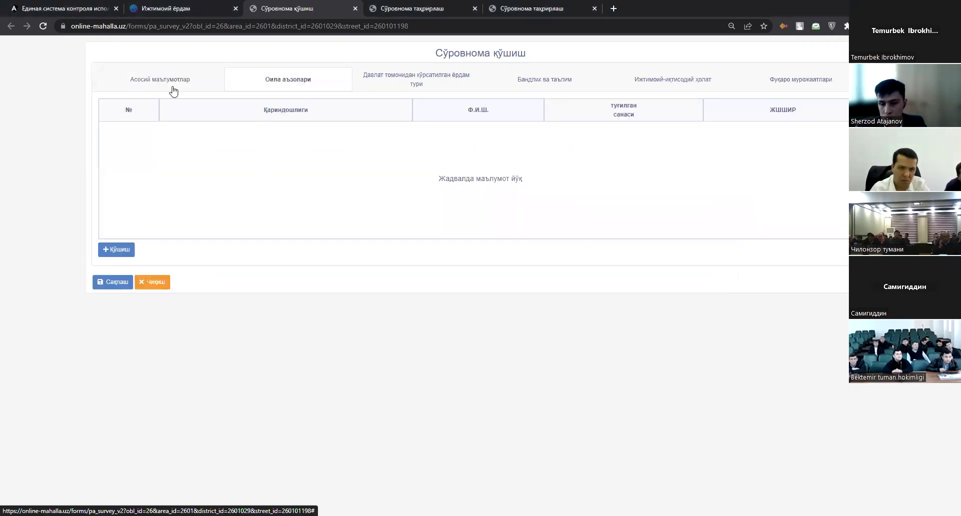
{"action": "left_click", "coordinate": [172, 88]}
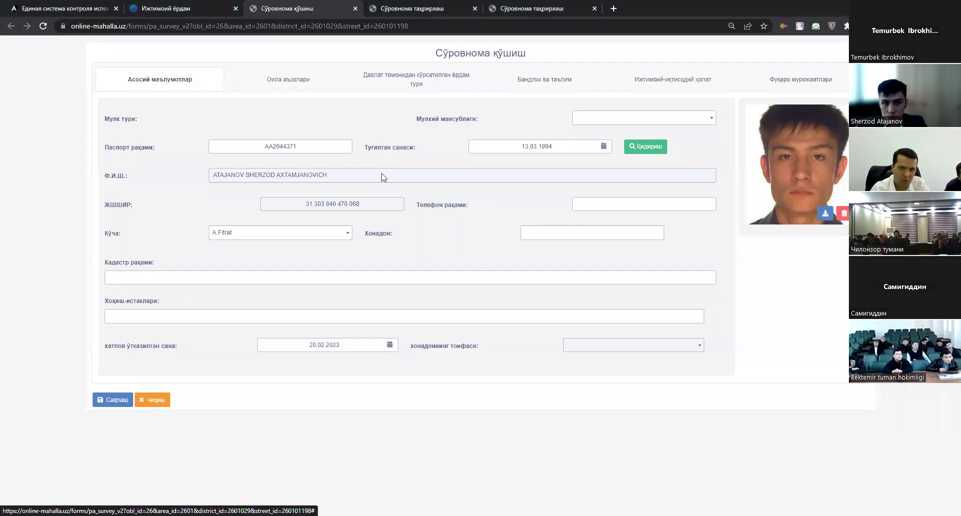
{"action": "key", "text": "ctrl+Tab"}
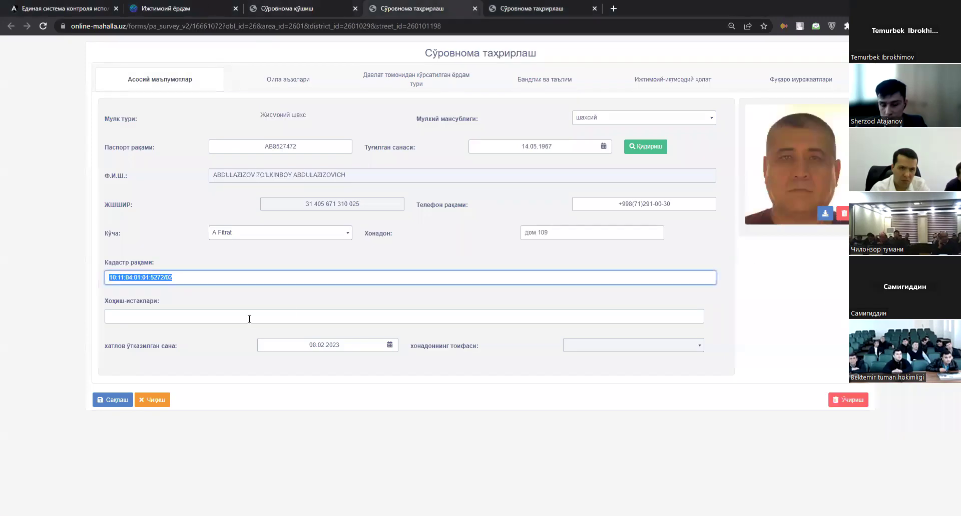
{"action": "left_click", "coordinate": [249, 318]}
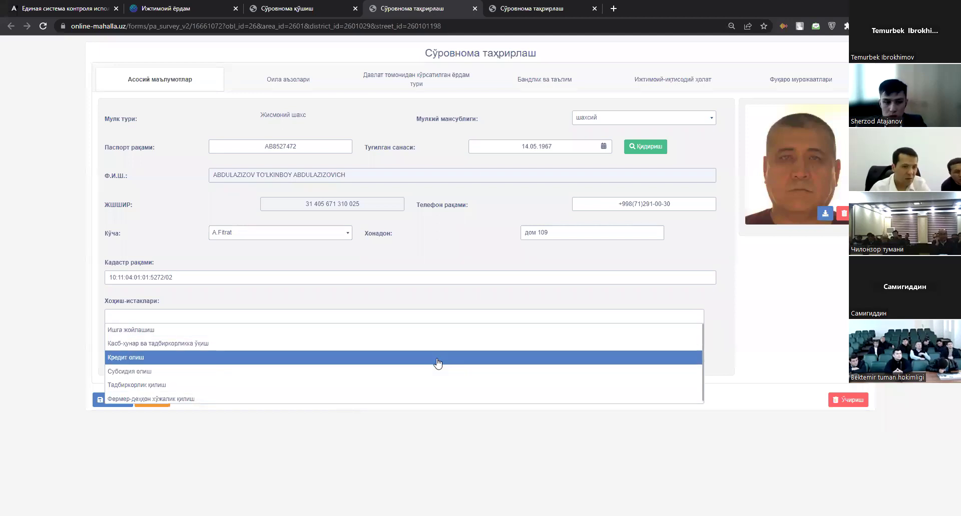
{"action": "key", "text": "Escape"}
{"action": "key", "text": "Down"}
{"action": "key", "text": "Escape"}
{"action": "left_click_drag", "start_coordinate": [481, 357], "coordinate": [410, 353]}
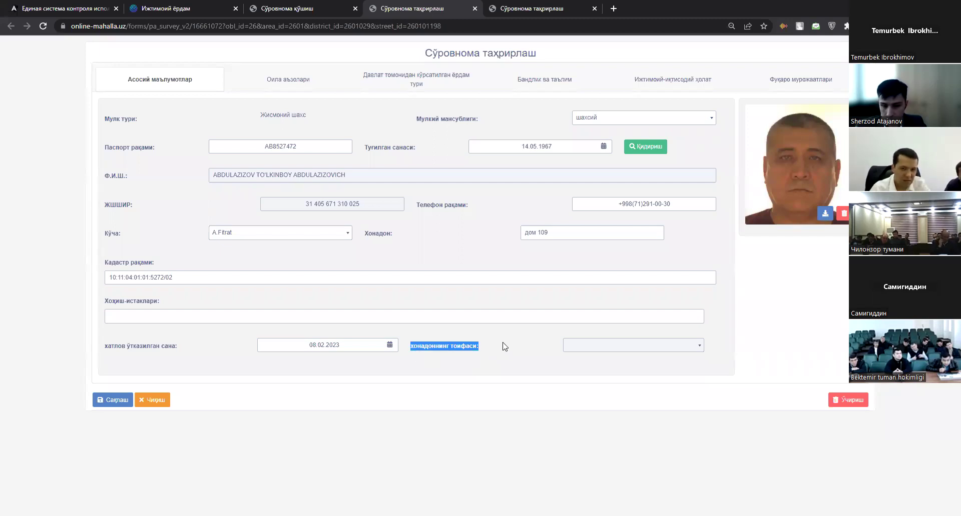
{"action": "left_click", "coordinate": [504, 347]}
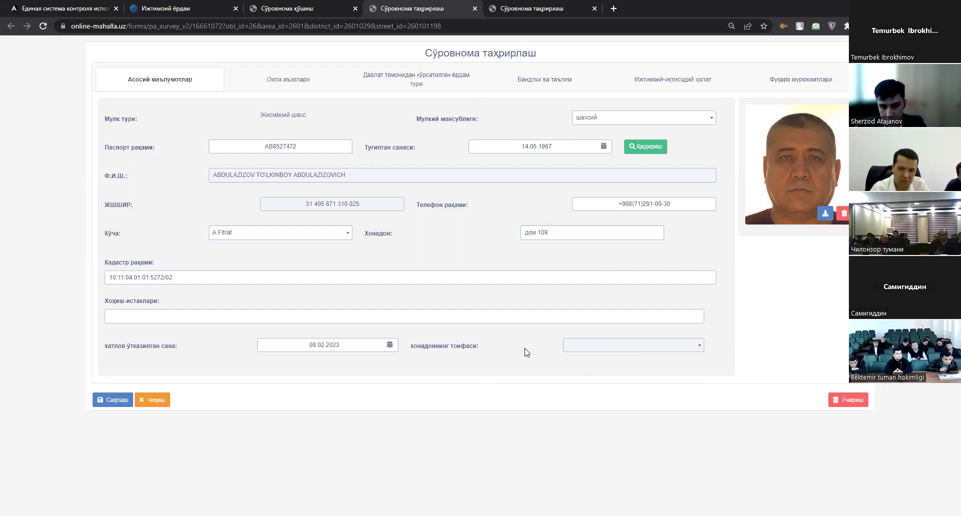
{"action": "left_click_drag", "start_coordinate": [507, 348], "coordinate": [429, 360]}
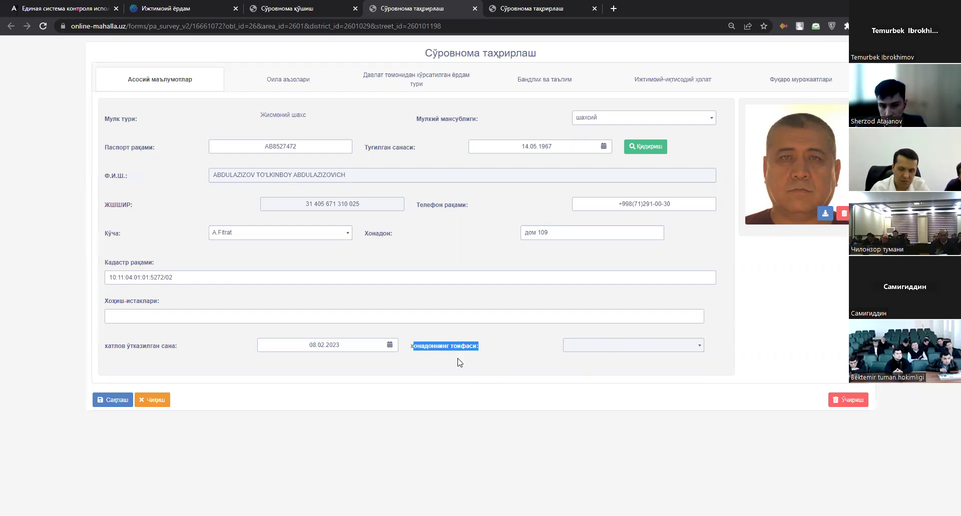
{"action": "left_click", "coordinate": [291, 80]}
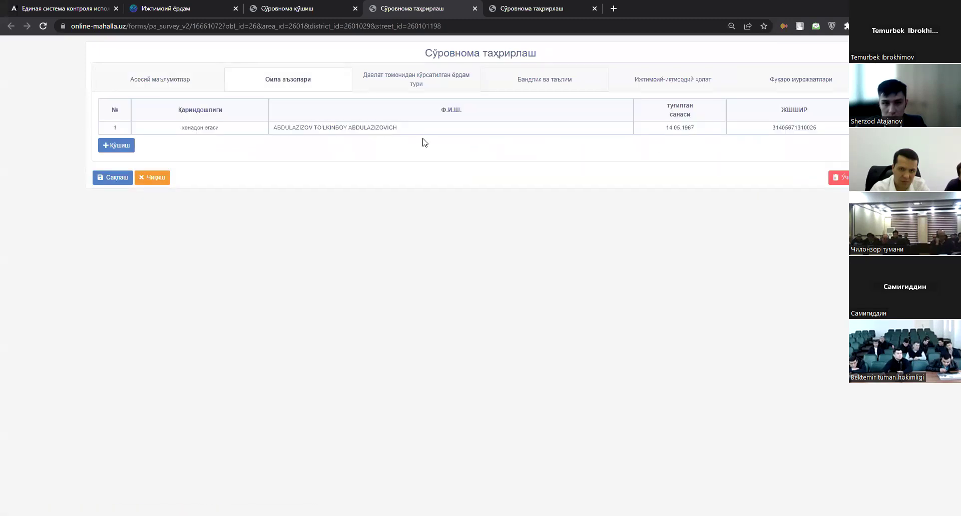
{"action": "left_click_drag", "start_coordinate": [150, 90], "coordinate": [599, 318]}
{"action": "key", "text": "F5"}
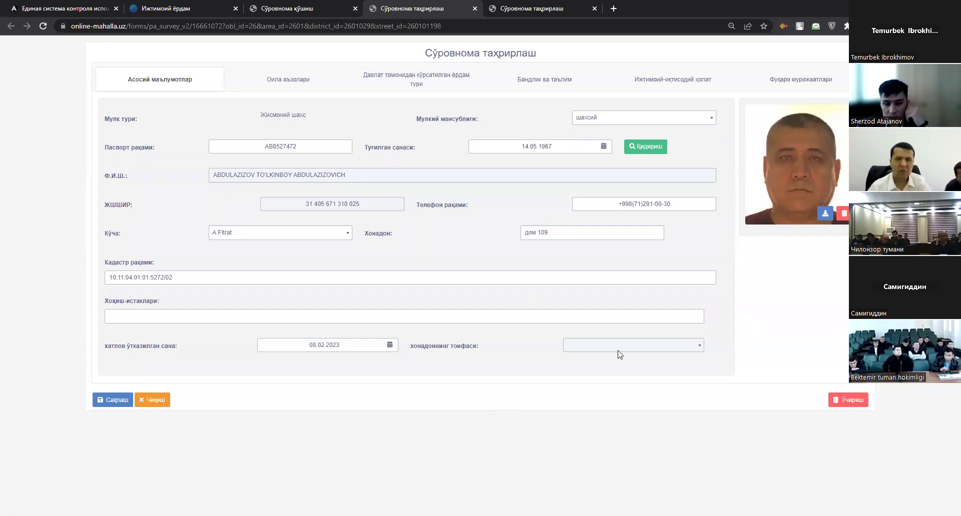
{"action": "left_click", "coordinate": [317, 93]}
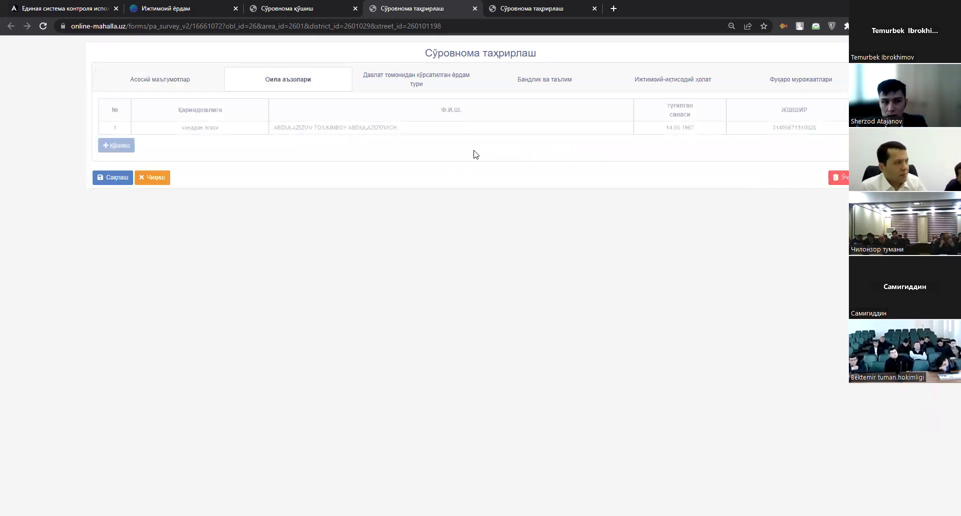
{"action": "left_click", "coordinate": [243, 128]}
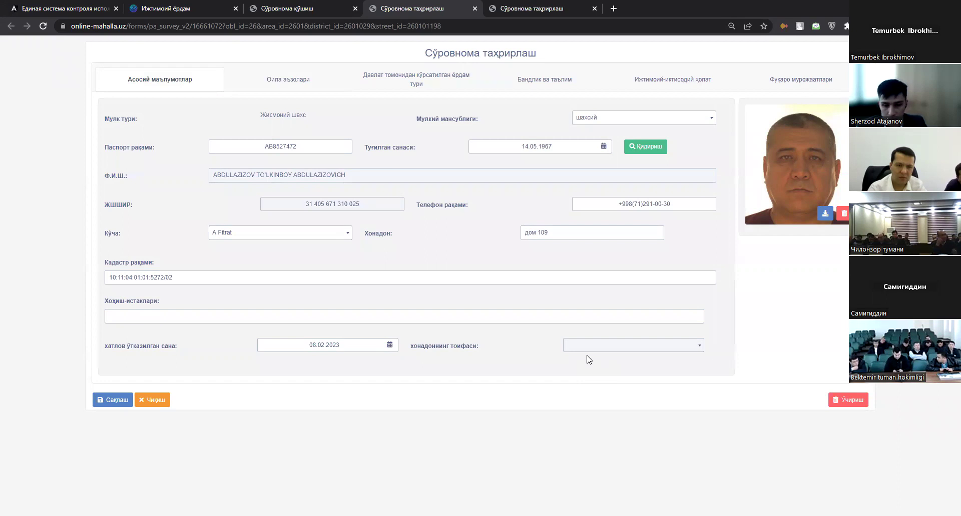
{"action": "left_click", "coordinate": [593, 353]}
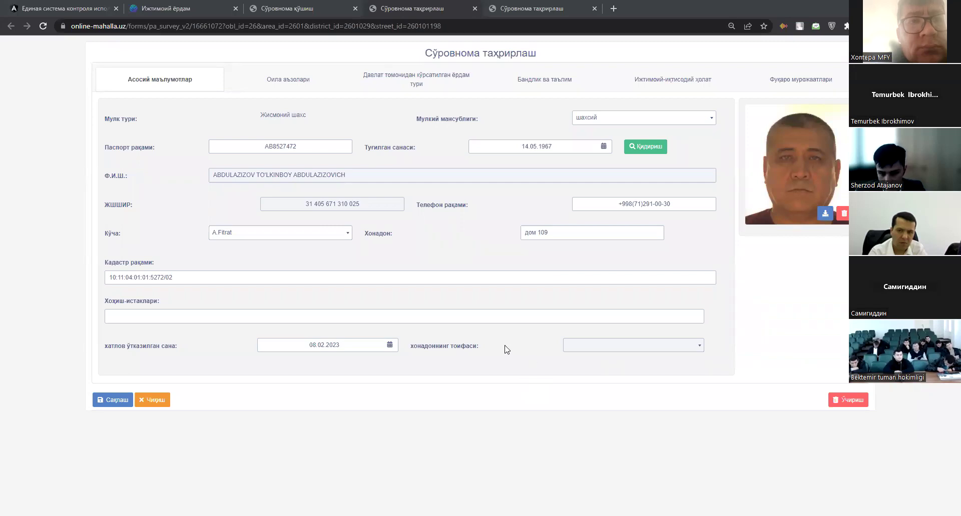
{"action": "left_click_drag", "start_coordinate": [506, 349], "coordinate": [405, 349]}
{"action": "left_click_drag", "start_coordinate": [484, 346], "coordinate": [408, 346]}
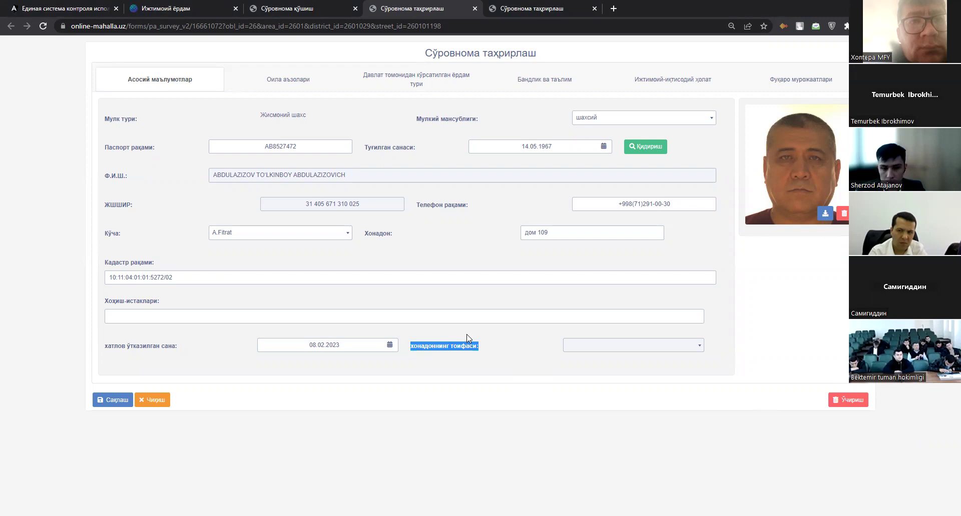
{"action": "left_click", "coordinate": [485, 344]}
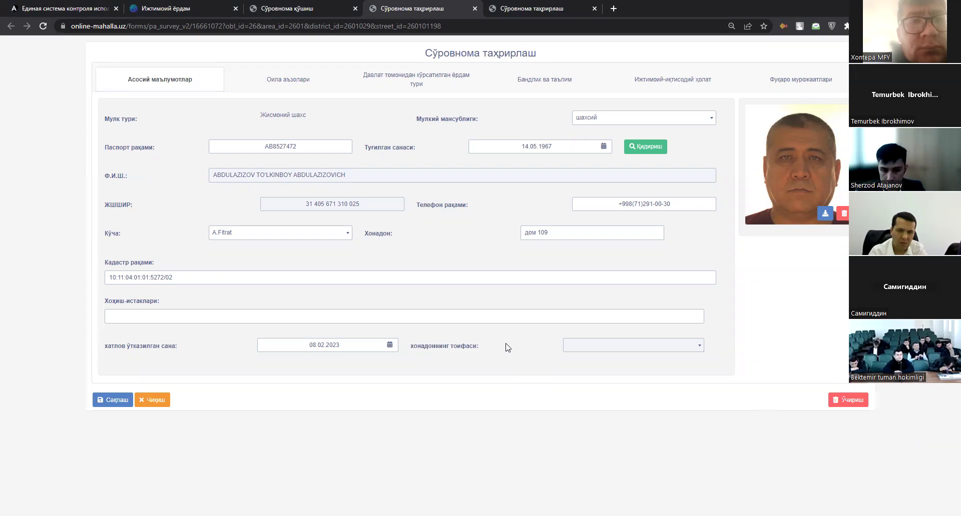
{"action": "left_click", "coordinate": [288, 79]}
Look over the family table rows, then close this survey edit tab.
{"action": "left_click_drag", "start_coordinate": [607, 214], "coordinate": [806, 129]}
{"action": "left_click_drag", "start_coordinate": [385, 121], "coordinate": [302, 161]}
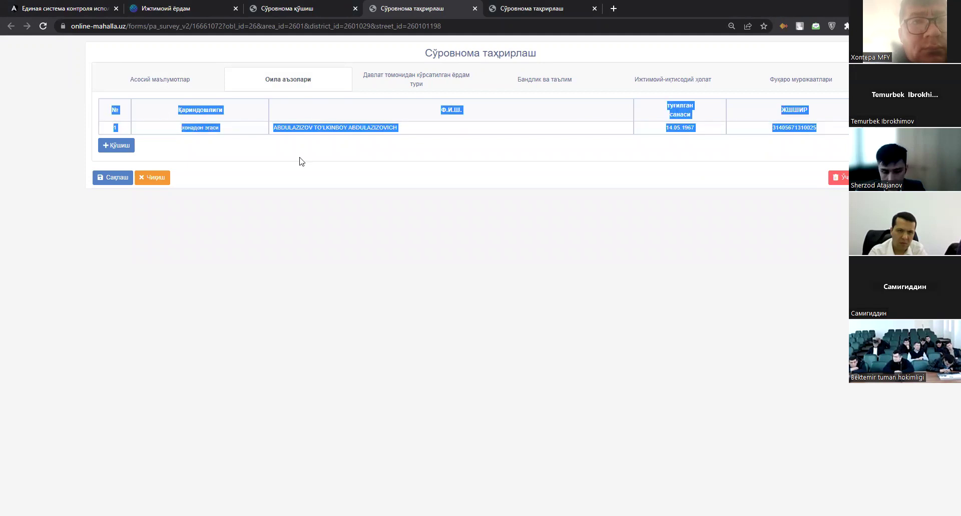
{"action": "left_click", "coordinate": [475, 9]}
Return to the residents assistance table and open a resident's household survey for editing.
{"action": "key", "text": "ctrl+shift+Tab"}
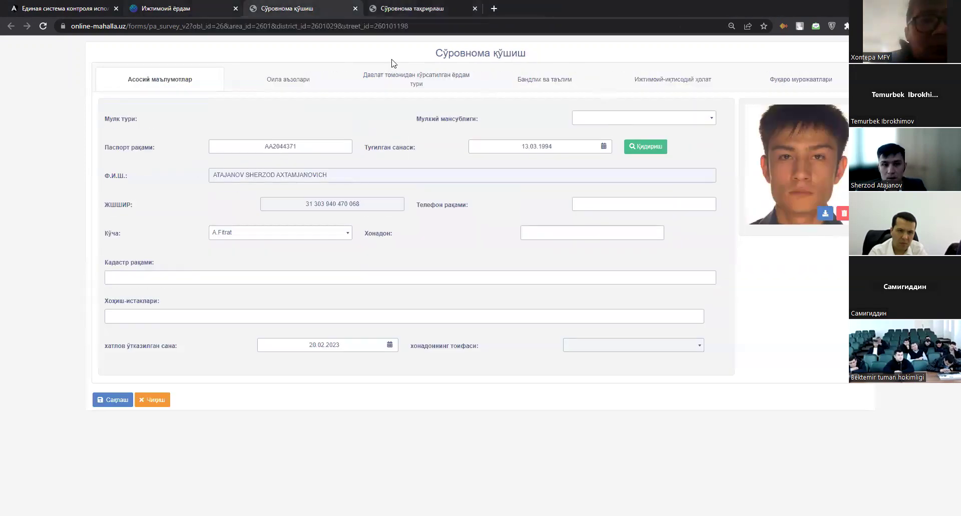
{"action": "key", "text": "ctrl+shift+Tab"}
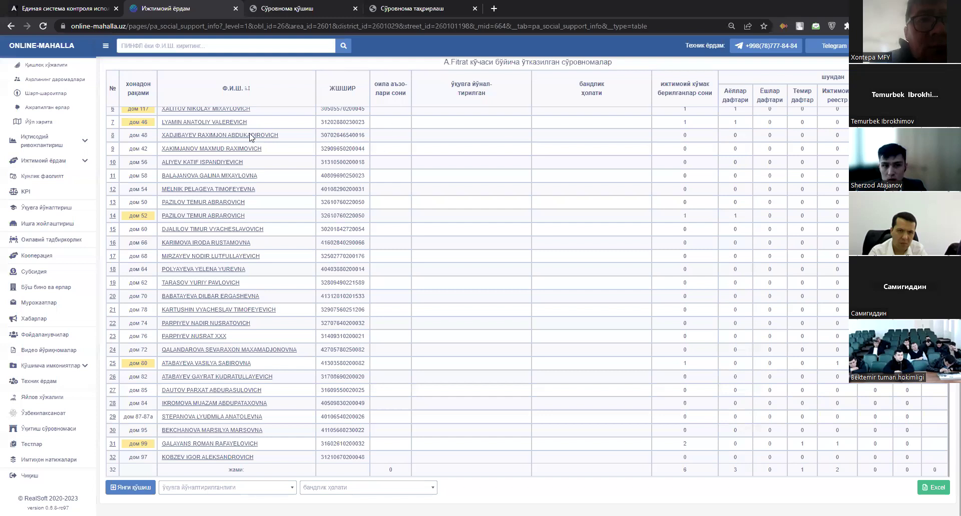
{"action": "left_click", "coordinate": [139, 122]}
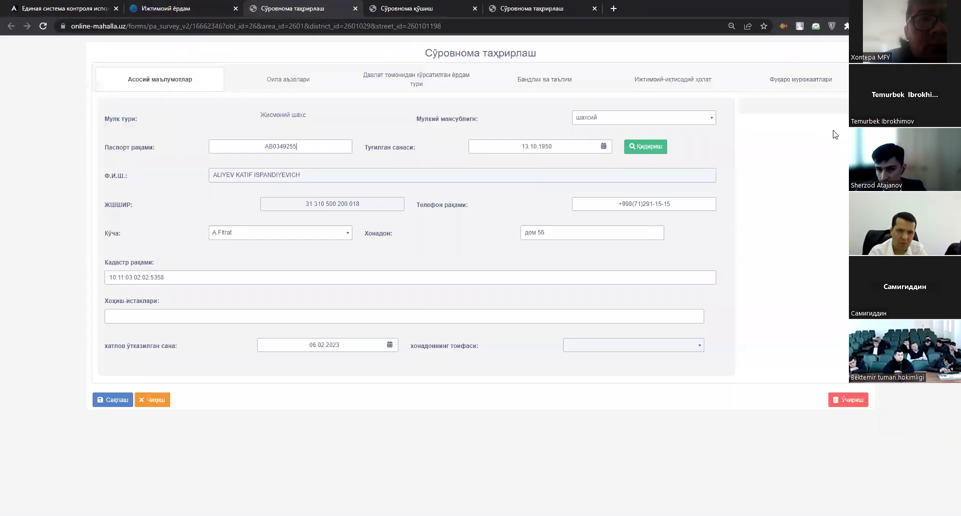
Compare the household head and family member rows with the row 11 resident in the assistance table.
{"action": "left_click_drag", "start_coordinate": [832, 133], "coordinate": [815, 146]}
{"action": "left_click", "coordinate": [526, 133]}
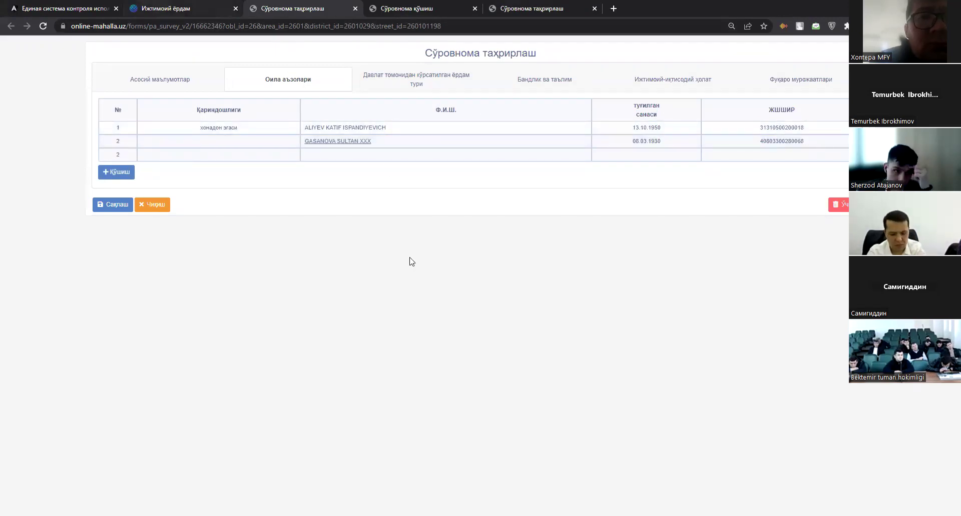
{"action": "key", "text": "ctrl+shift+Tab"}
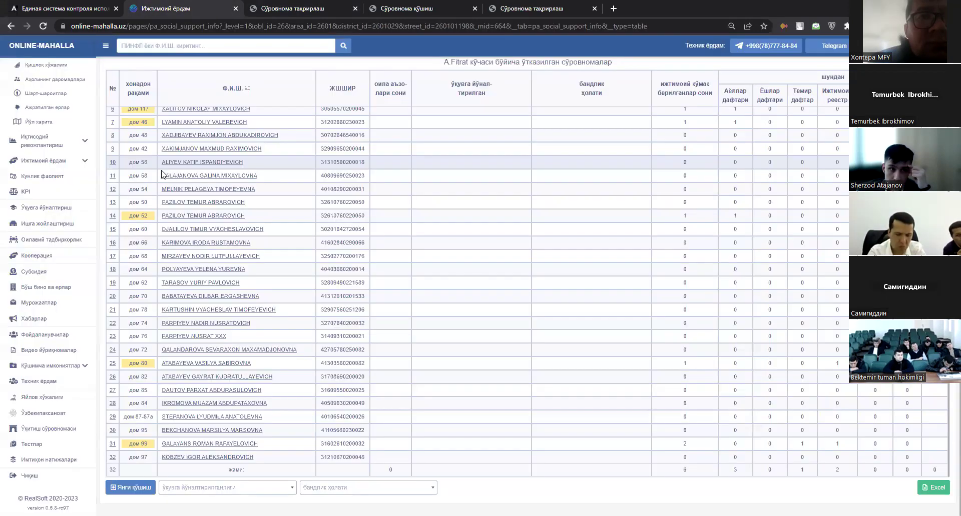
{"action": "left_click_drag", "start_coordinate": [162, 176], "coordinate": [257, 179]}
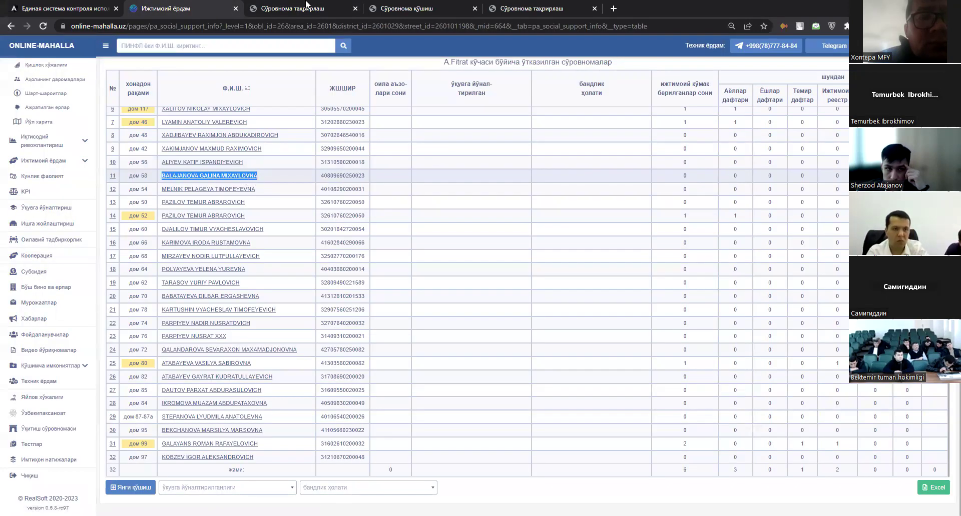
{"action": "key", "text": "ctrl+Tab"}
{"action": "mouse_move", "coordinate": [282, 144]}
{"action": "left_mouse_down"}
{"action": "mouse_move", "coordinate": [396, 150]}
{"action": "mouse_move", "coordinate": [292, 144]}
{"action": "left_mouse_up"}
{"action": "left_click", "coordinate": [397, 151]}
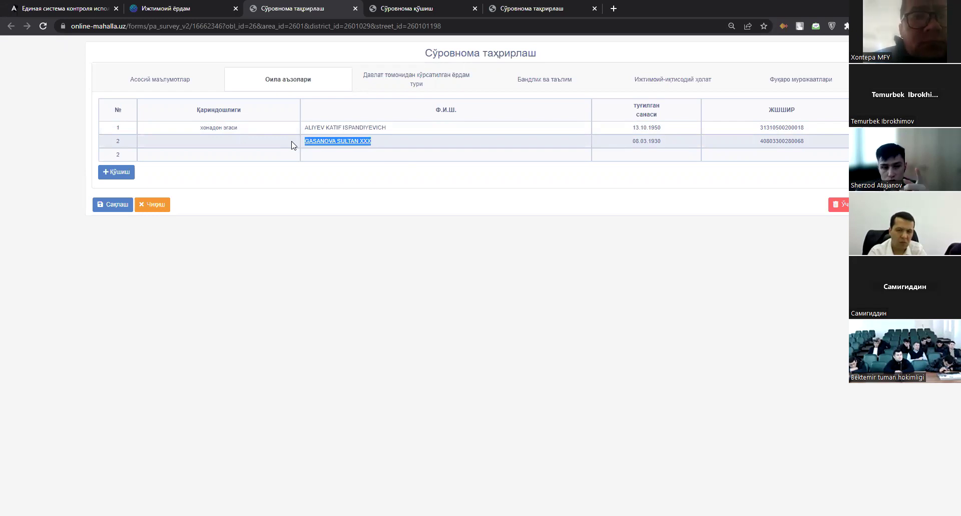
{"action": "left_click_drag", "start_coordinate": [186, 125], "coordinate": [119, 128]}
Set the second family member's relationship to Отаси and fetch their details by passport.
{"action": "left_click", "coordinate": [339, 141]}
{"action": "left_click", "coordinate": [288, 120]}
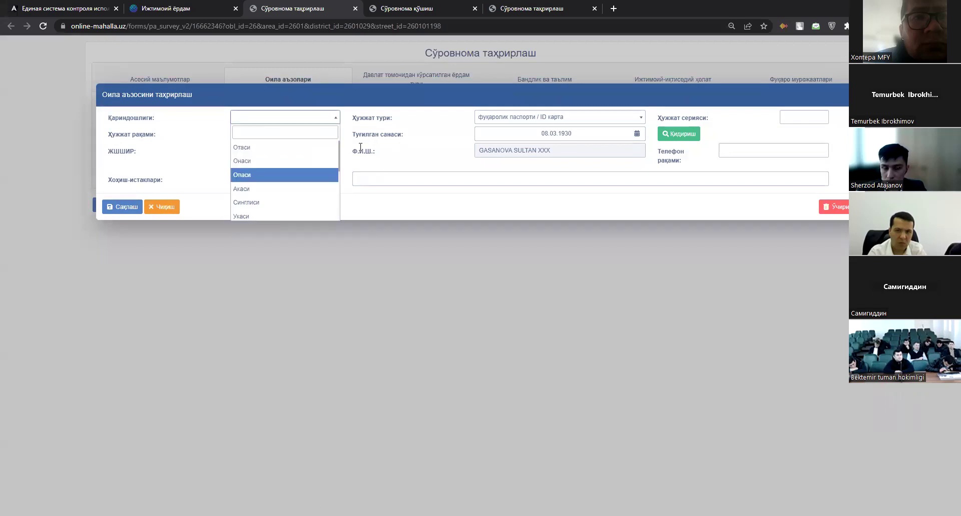
{"action": "left_click", "coordinate": [292, 147]}
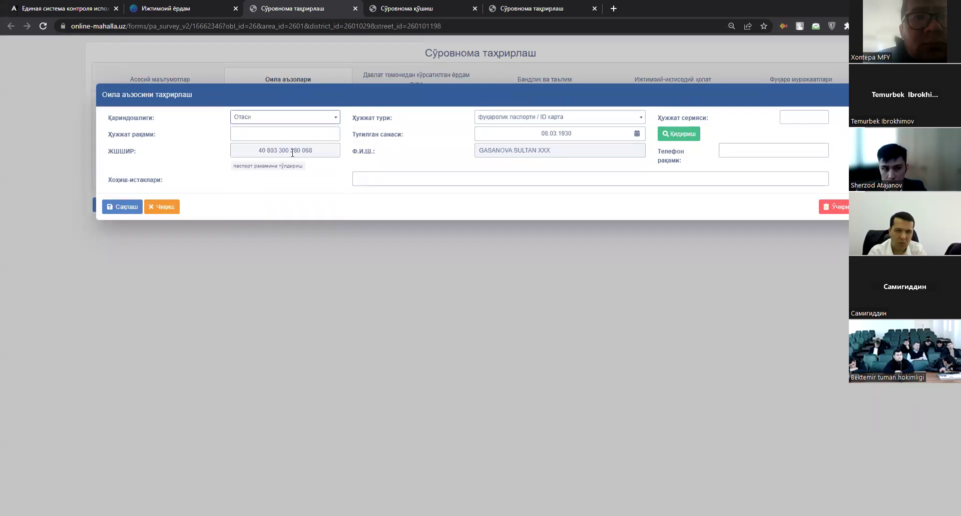
{"action": "left_click", "coordinate": [276, 166]}
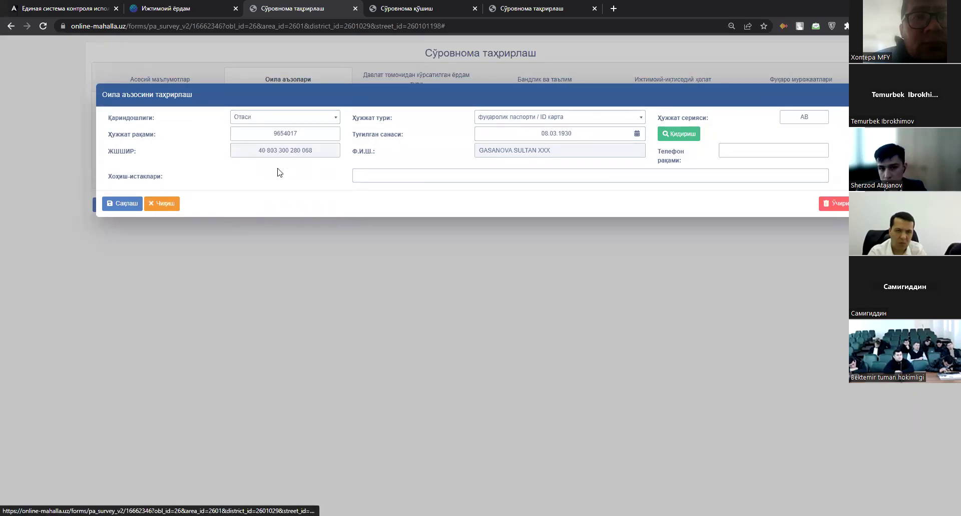
{"action": "left_click", "coordinate": [688, 135]}
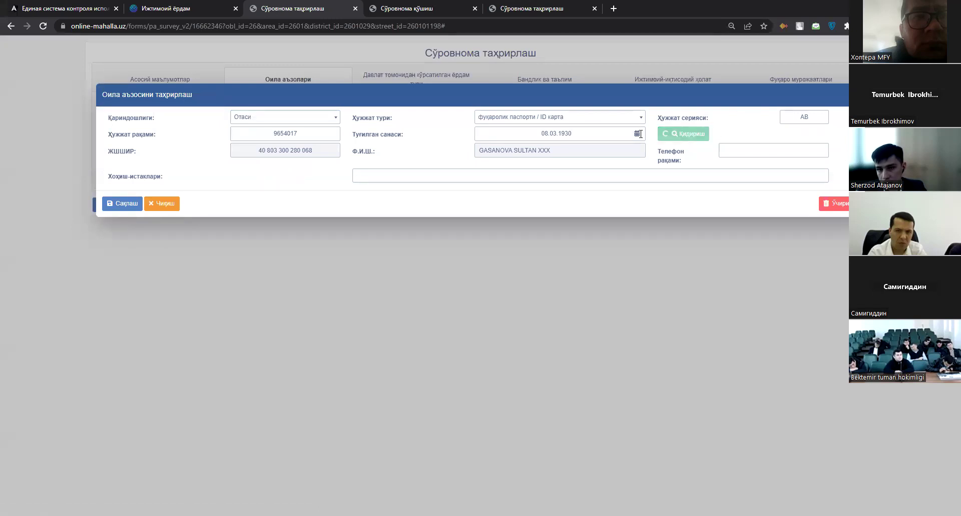
Review the member's name, wishes and phone fields, then close the form and save.
{"action": "triple_click", "coordinate": [579, 148]}
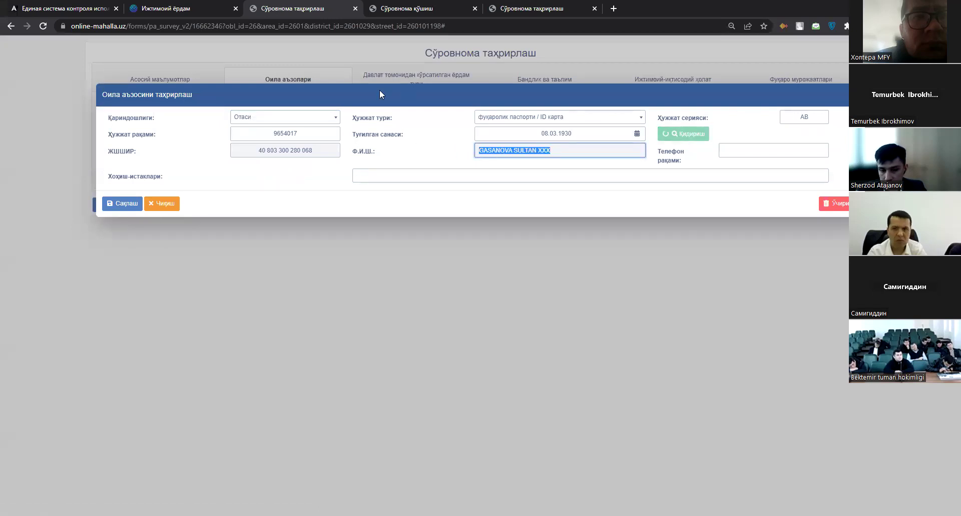
{"action": "left_click", "coordinate": [577, 150]}
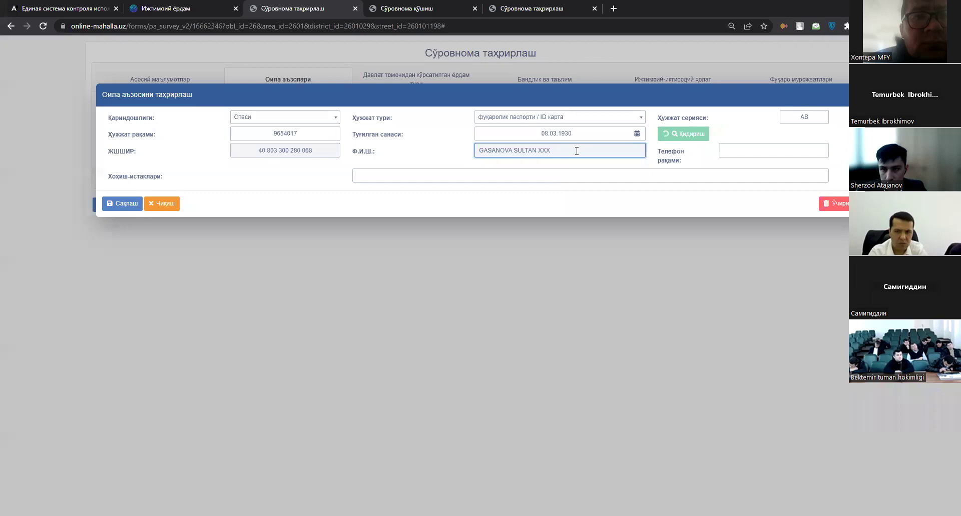
{"action": "left_click", "coordinate": [651, 175]}
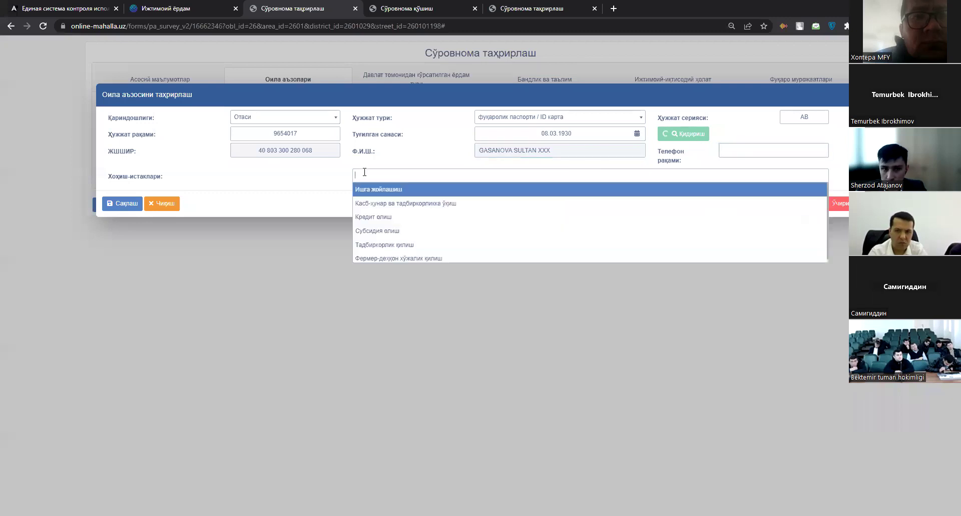
{"action": "left_click", "coordinate": [615, 293]}
{"action": "left_click", "coordinate": [467, 174]}
{"action": "left_click", "coordinate": [467, 174]}
{"action": "left_click", "coordinate": [815, 150]}
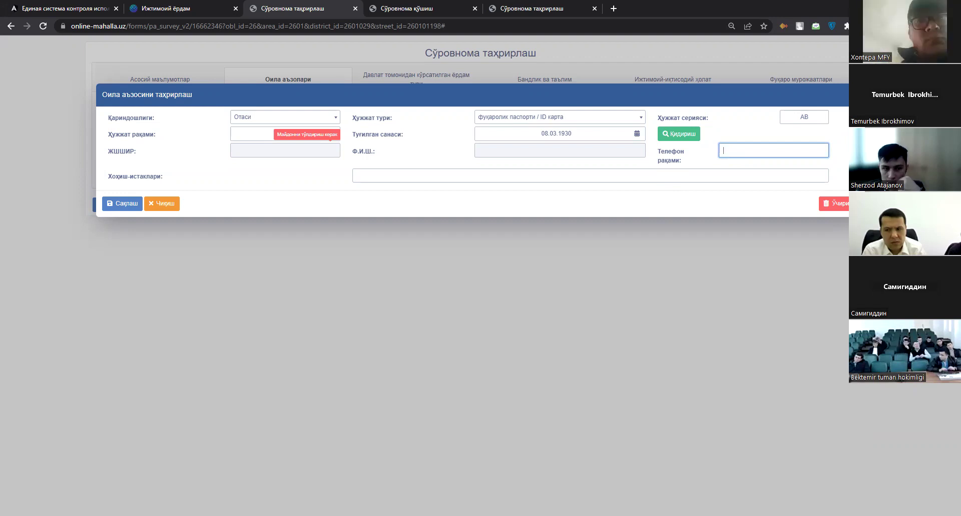
{"action": "key", "text": "Escape"}
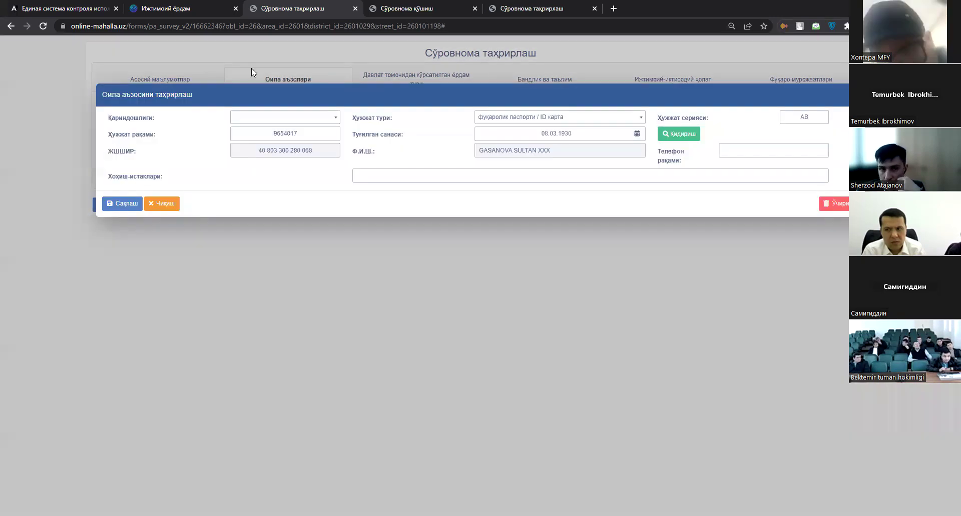
{"action": "left_click", "coordinate": [129, 266]}
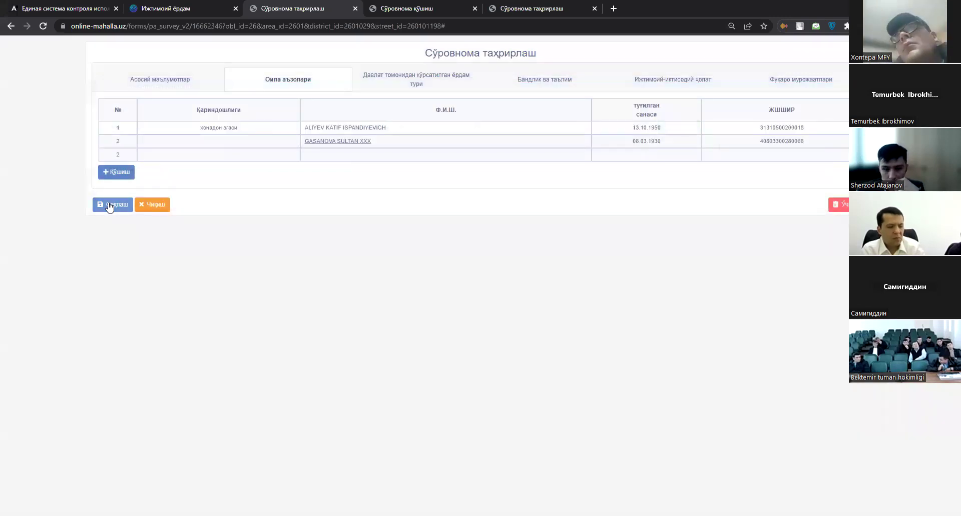
Save the survey's family members.
{"action": "left_click", "coordinate": [109, 205]}
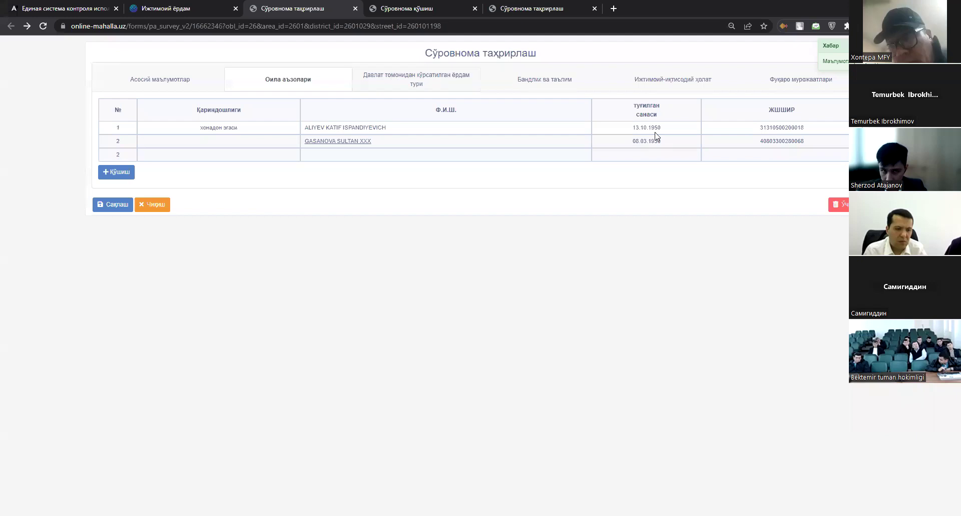
{"action": "scroll", "coordinate": [553, 353], "scroll_direction": "down", "scroll_amount": 10}
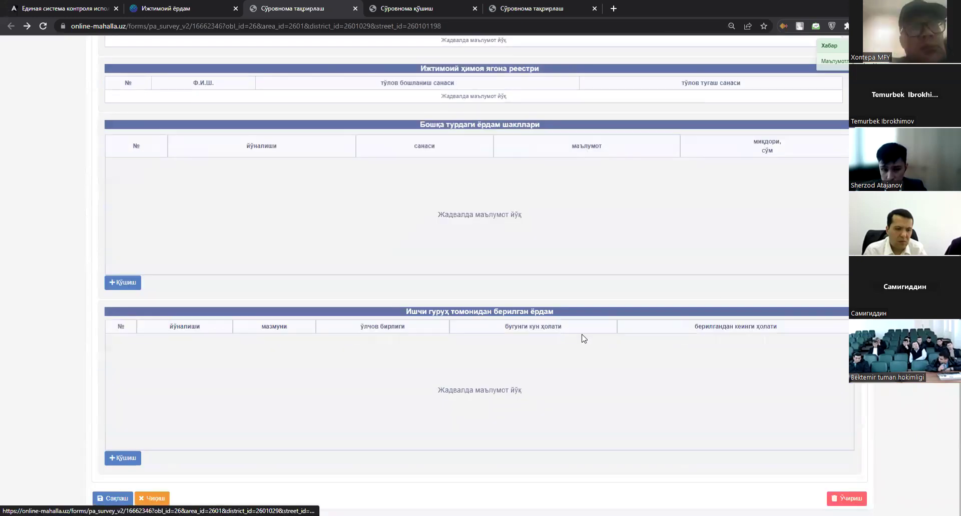
{"action": "scroll", "coordinate": [641, 332], "scroll_direction": "up", "scroll_amount": 6}
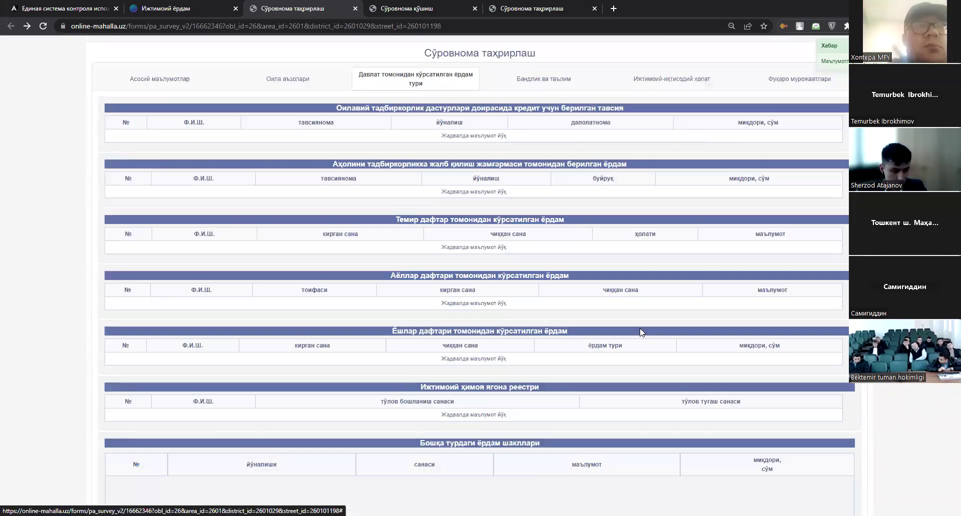
Look over the state-assistance section headings, including Ижтимоий ҳимоя ягона реестри.
{"action": "left_click_drag", "start_coordinate": [257, 101], "coordinate": [798, 300]}
{"action": "scroll", "coordinate": [797, 302], "scroll_direction": "down", "scroll_amount": 2}
{"action": "scroll", "coordinate": [576, 134], "scroll_direction": "up", "scroll_amount": 2}
{"action": "left_click", "coordinate": [299, 106]}
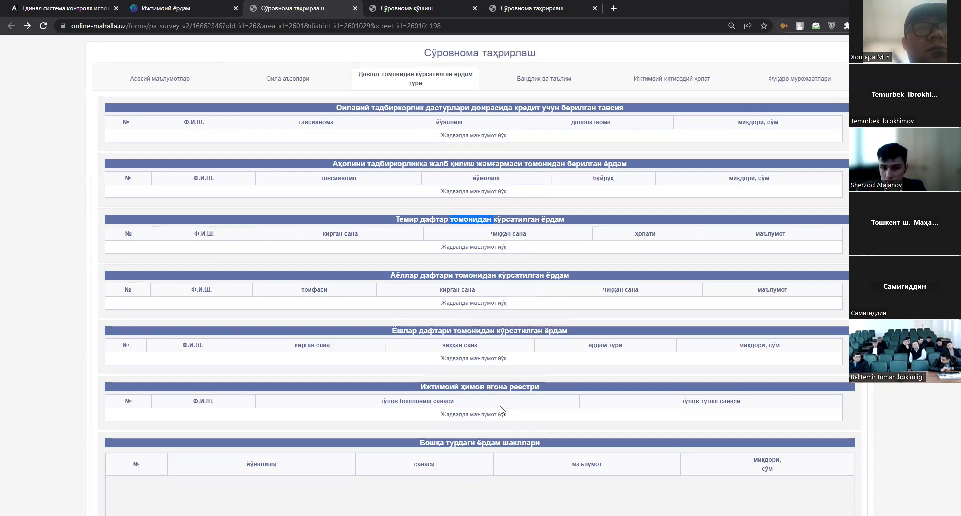
{"action": "triple_click", "coordinate": [492, 390]}
{"action": "scroll", "coordinate": [493, 389], "scroll_direction": "down", "scroll_amount": 1}
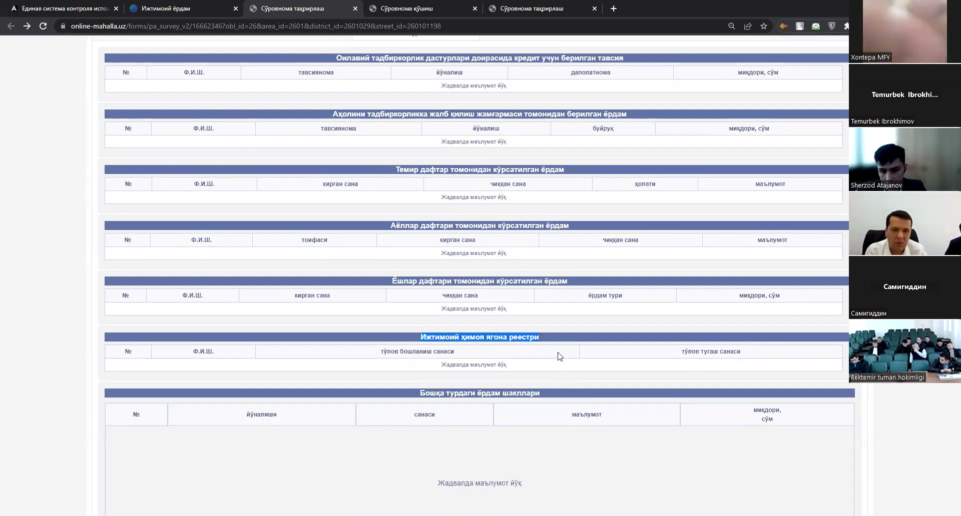
{"action": "scroll", "coordinate": [604, 127], "scroll_direction": "down", "scroll_amount": 5}
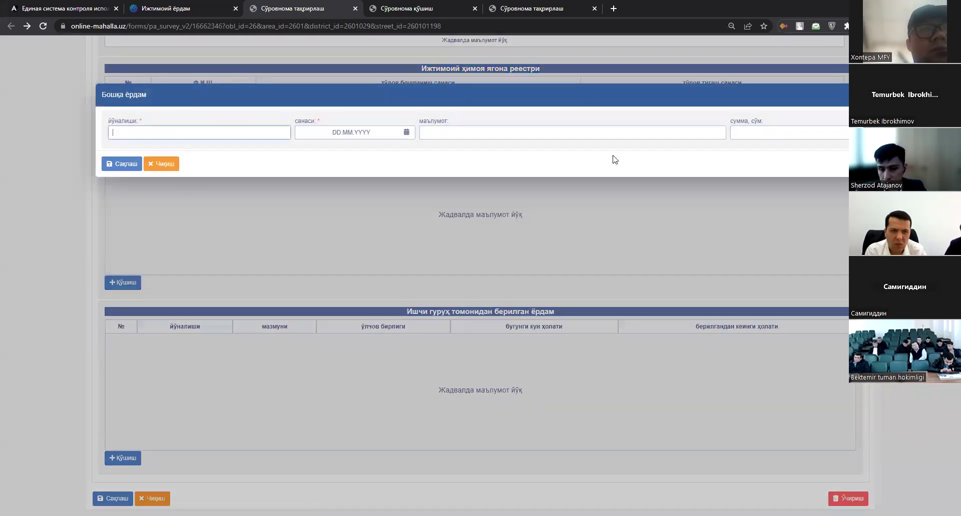
Close the previous other-assistance form and start a fresh entry.
{"action": "left_click", "coordinate": [326, 221]}
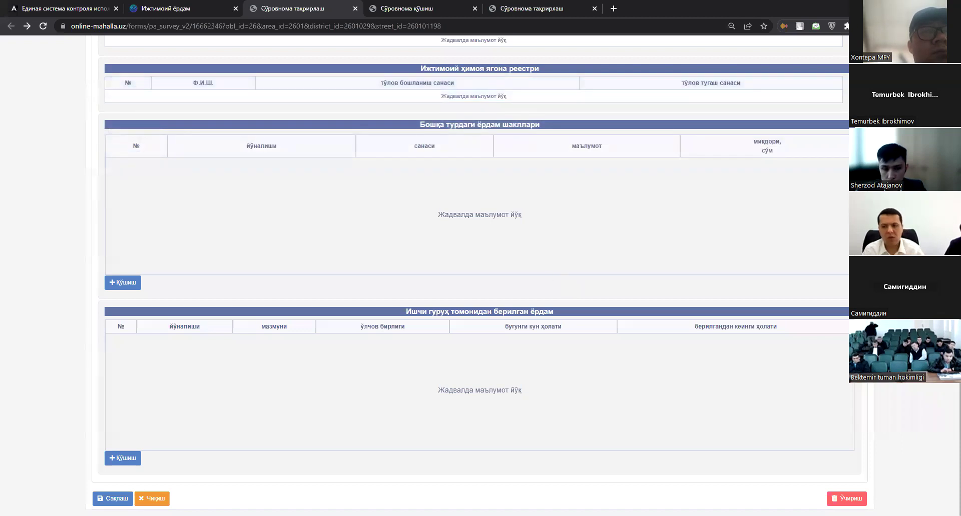
{"action": "left_click", "coordinate": [118, 284]}
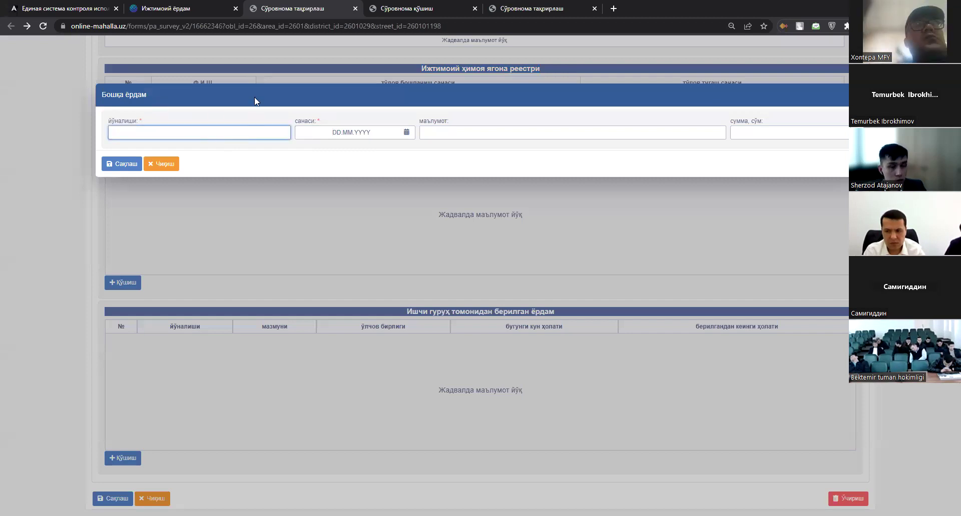
{"action": "left_click", "coordinate": [352, 132]}
{"action": "left_click", "coordinate": [446, 129]}
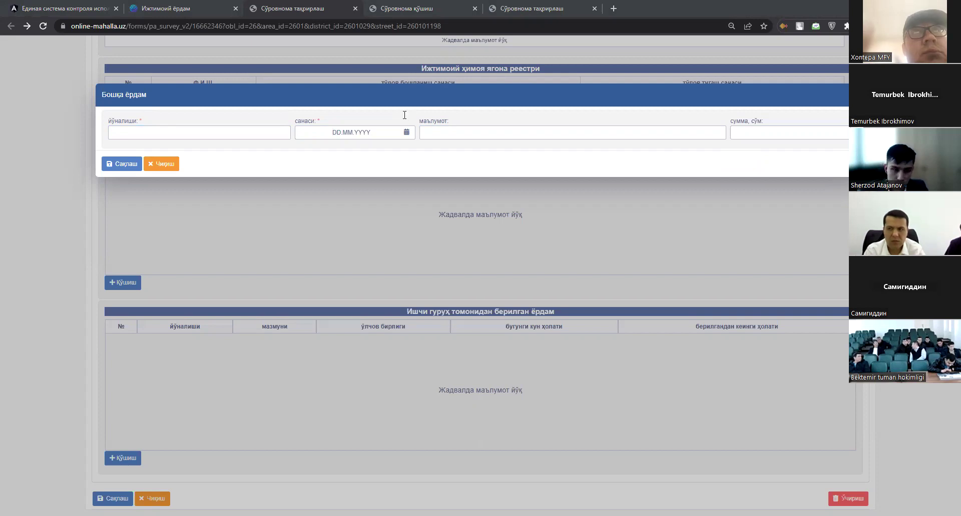
Enter one-time material aid, 11.01.2023, 'Кийим тарқатил', 300 000, then exit without adding.
{"action": "type", "text": "<п"}
{"action": "key", "text": "BackSpace"}
{"action": "key", "text": "BackSpace"}
{"action": "type", "text": "Бир"}
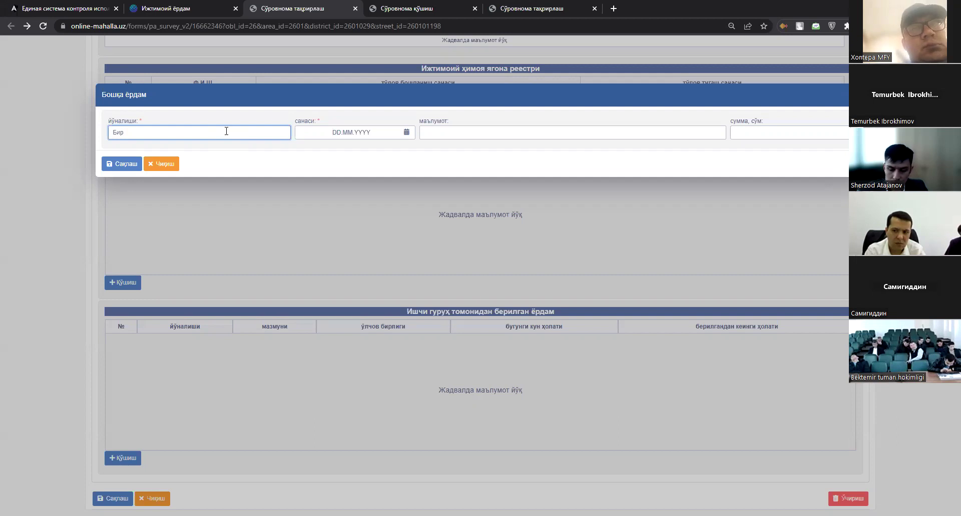
{"action": "type", "text": "и"}
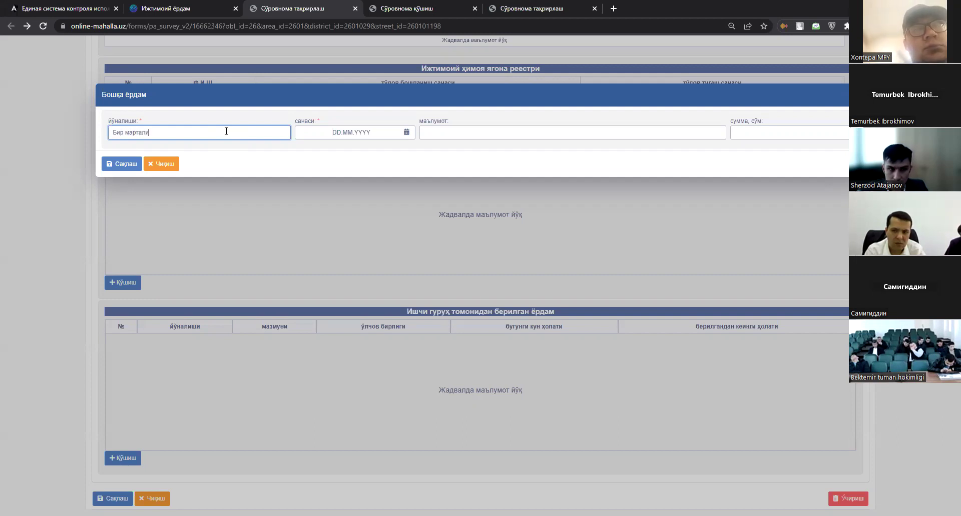
{"action": "type", "text": "к моддий ёрд"}
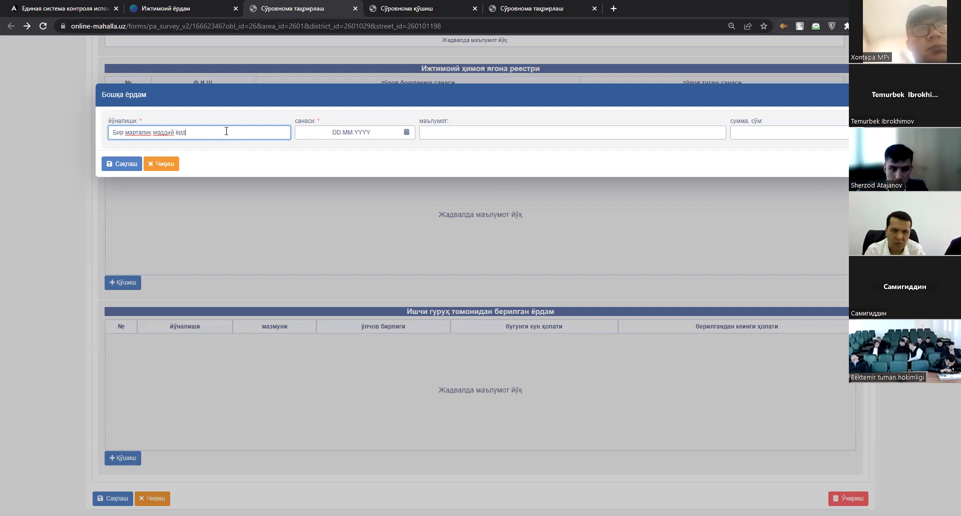
{"action": "type", "text": "ам"}
{"action": "key", "text": "Tab"}
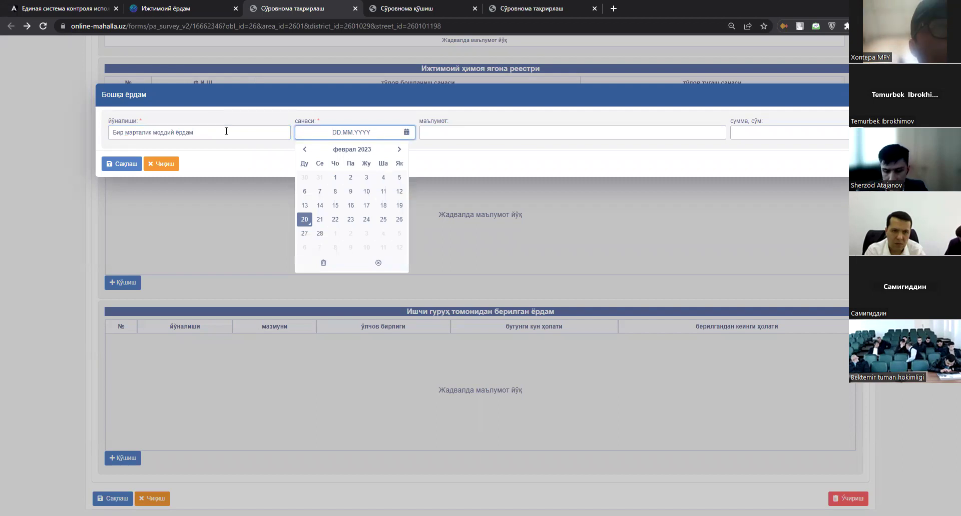
{"action": "type", "text": "11"}
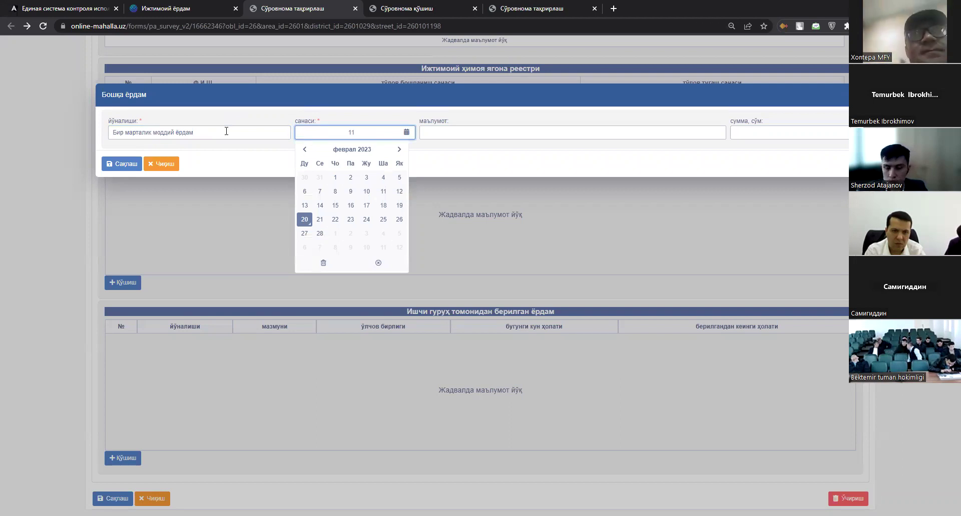
{"action": "key", "text": "Tab"}
{"action": "type", "text": "Кийим тарқатил"}
{"action": "key", "text": "Tab"}
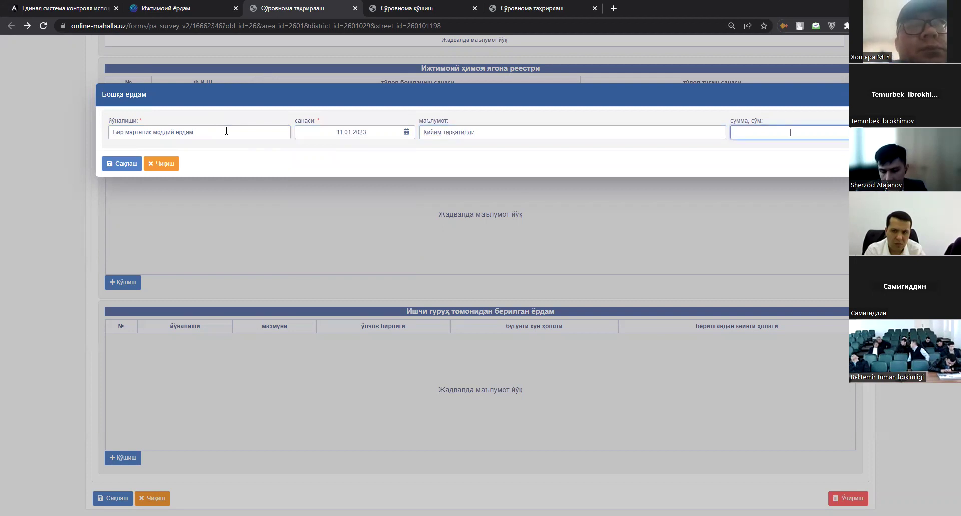
{"action": "type", "text": "300 000"}
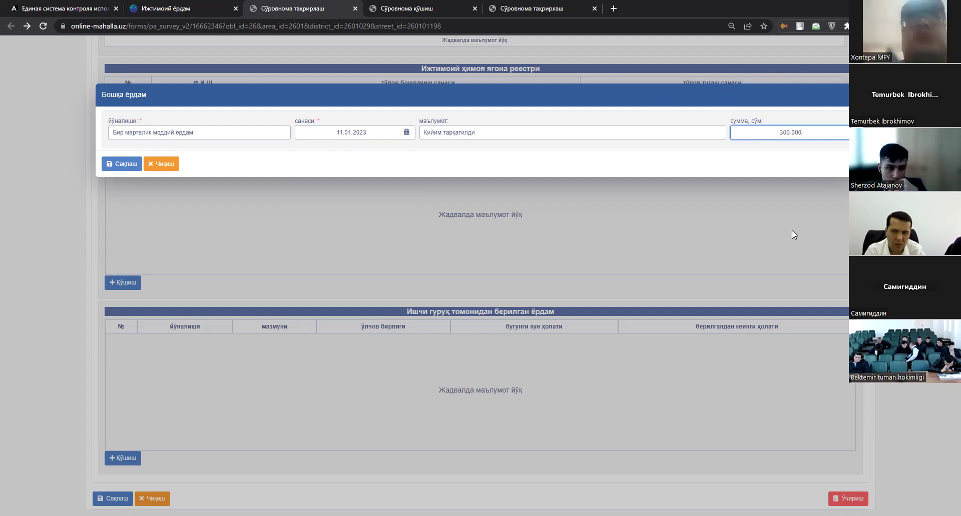
{"action": "left_click", "coordinate": [306, 224]}
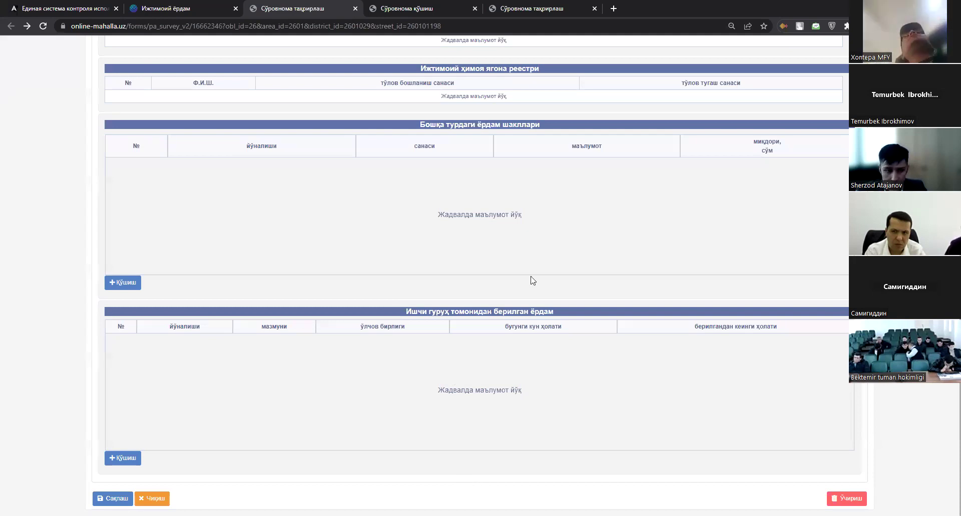
Look over the working group assistance section and start a new entry there.
{"action": "left_click_drag", "start_coordinate": [435, 311], "coordinate": [406, 311]}
{"action": "left_click_drag", "start_coordinate": [559, 327], "coordinate": [751, 339]}
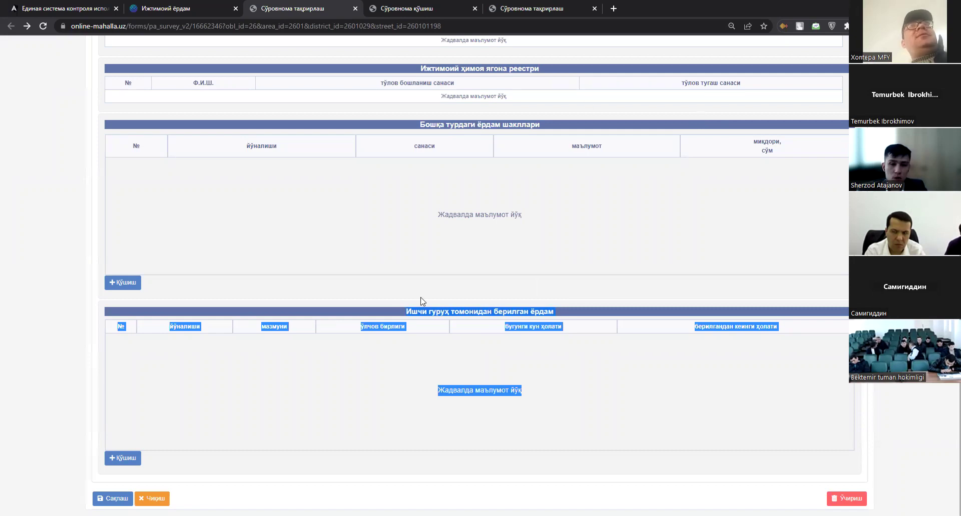
{"action": "left_click", "coordinate": [370, 310]}
{"action": "left_click_drag", "start_coordinate": [370, 311], "coordinate": [420, 330]}
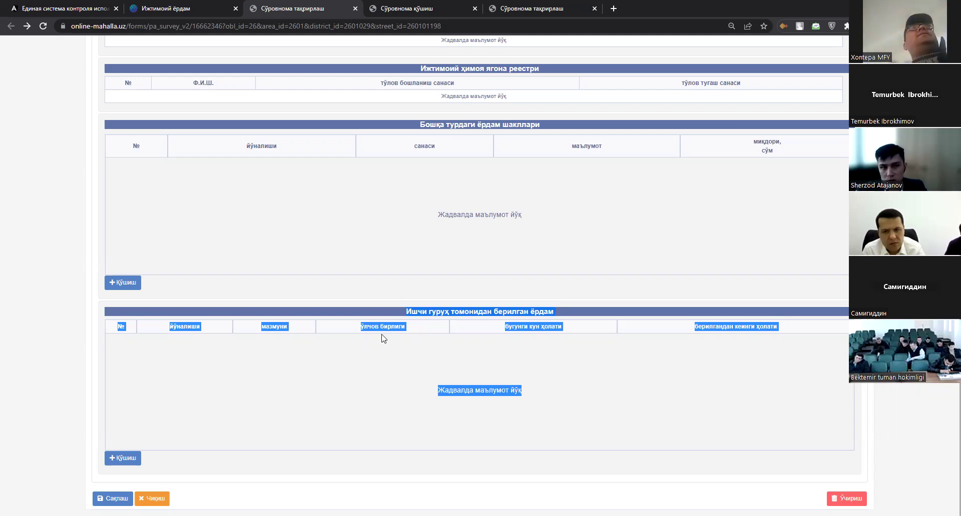
{"action": "left_click", "coordinate": [123, 458]}
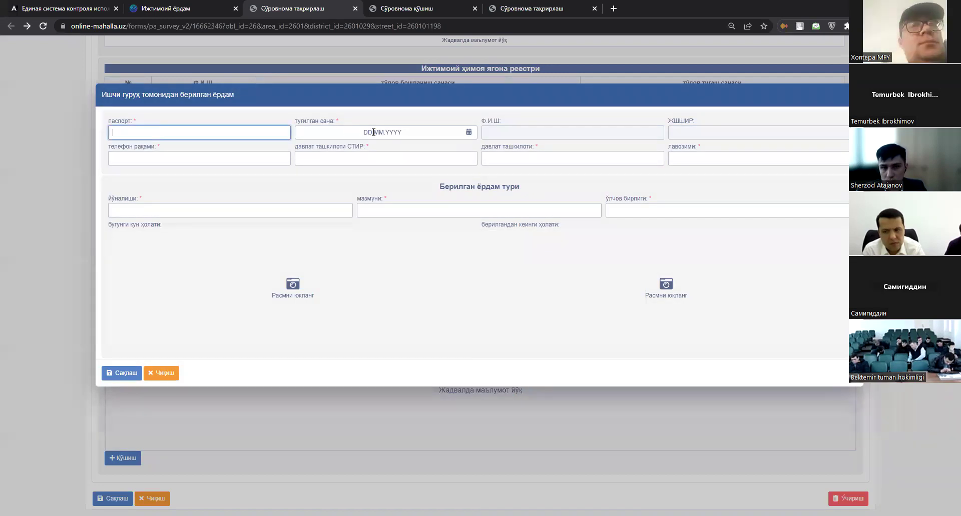
Step through the form's phone, tax number, organisation, position, direction, content and unit fields.
{"action": "left_click", "coordinate": [253, 159]}
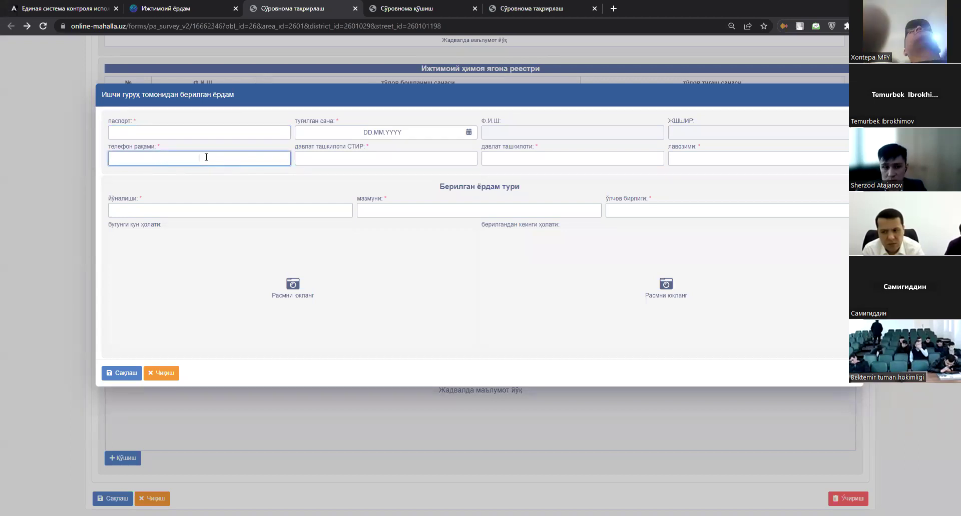
{"action": "left_click", "coordinate": [378, 159]}
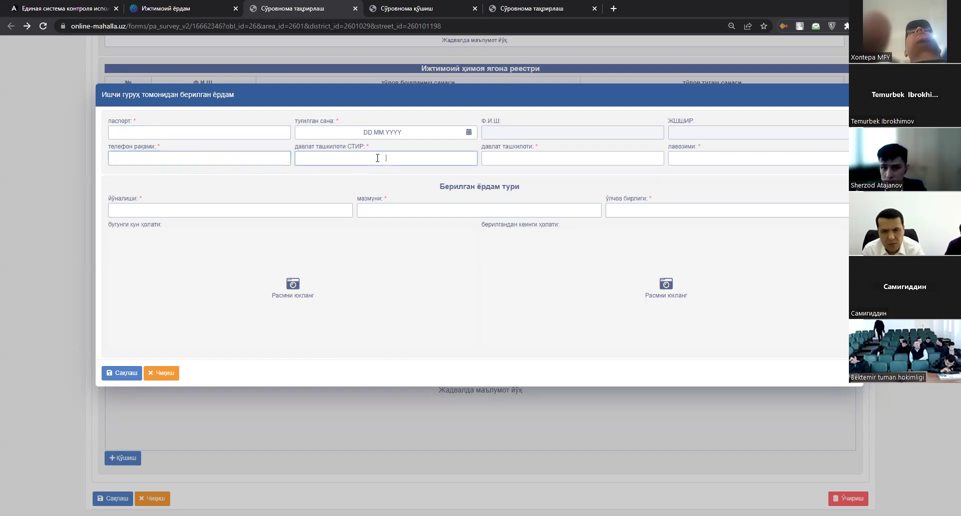
{"action": "mouse_move", "coordinate": [354, 149]}
{"action": "left_mouse_down"}
{"action": "mouse_move", "coordinate": [272, 150]}
{"action": "mouse_move", "coordinate": [354, 150]}
{"action": "left_mouse_up"}
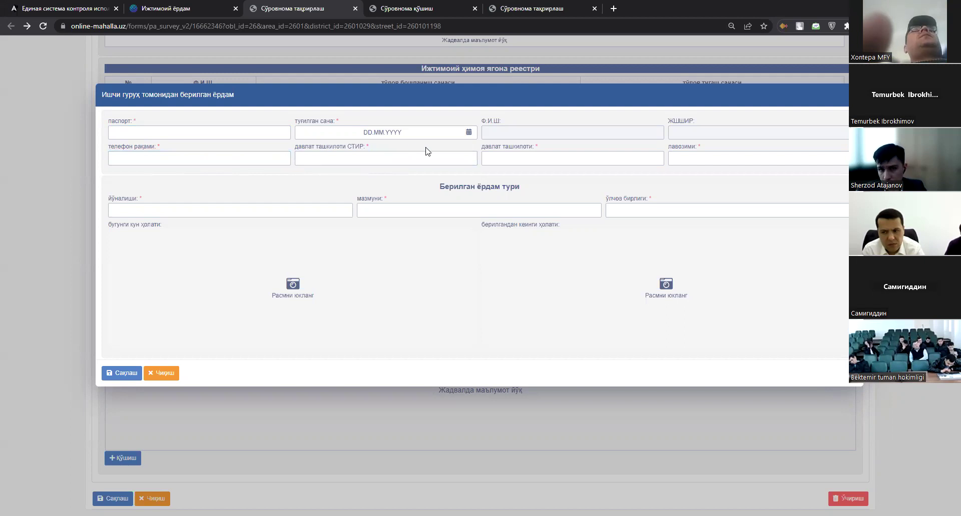
{"action": "left_click", "coordinate": [525, 158]}
{"action": "left_click", "coordinate": [784, 155]}
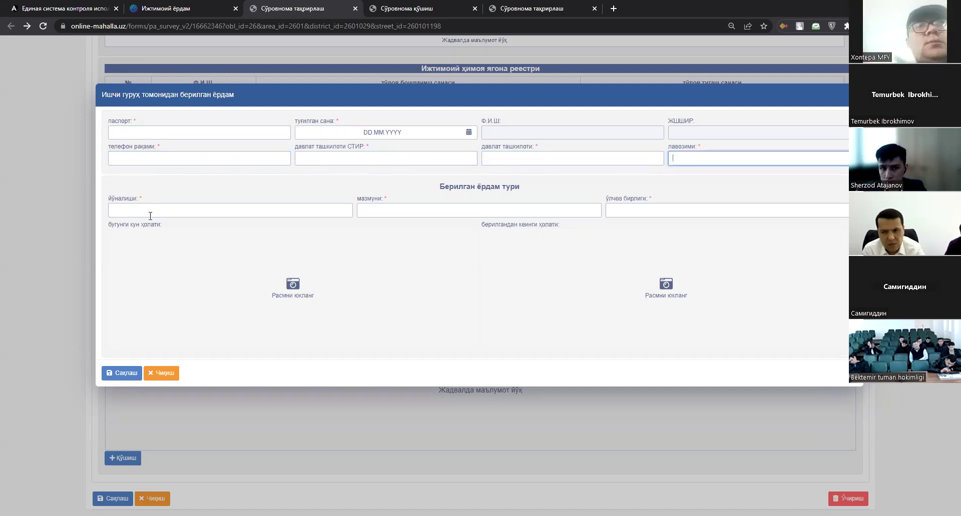
{"action": "left_click", "coordinate": [168, 213]}
{"action": "left_click", "coordinate": [551, 210]}
{"action": "left_click", "coordinate": [791, 210]}
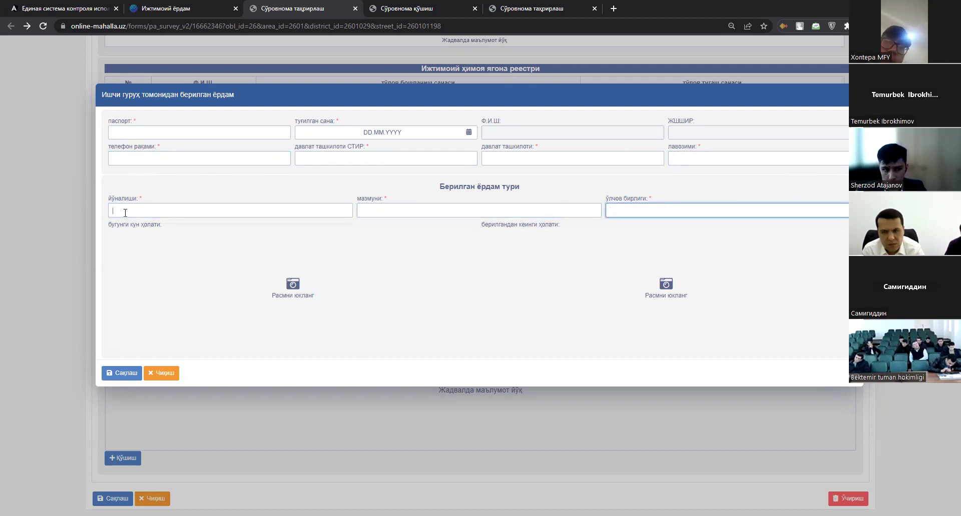
Try attaching a photo, cancel the file dialog, and close the form unsaved.
{"action": "left_click", "coordinate": [431, 212]}
{"action": "left_click", "coordinate": [668, 210]}
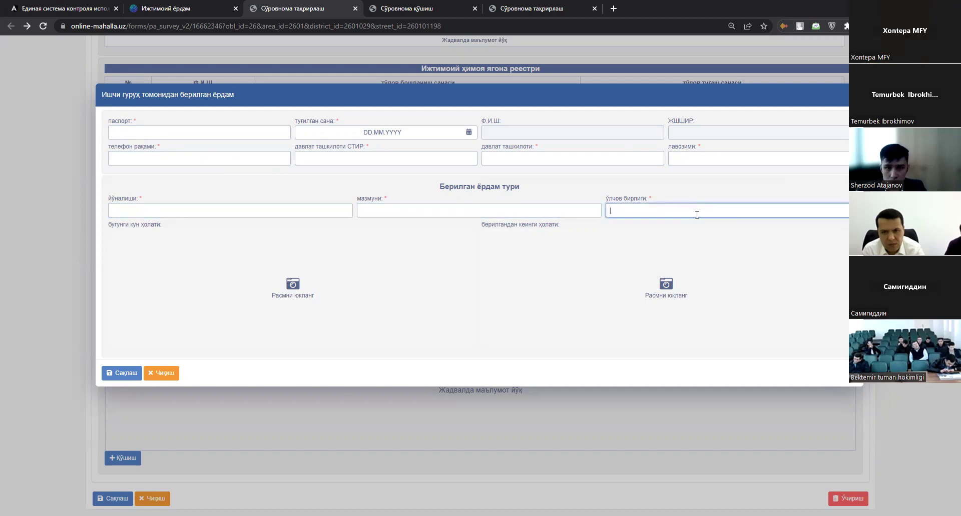
{"action": "left_click", "coordinate": [269, 299]}
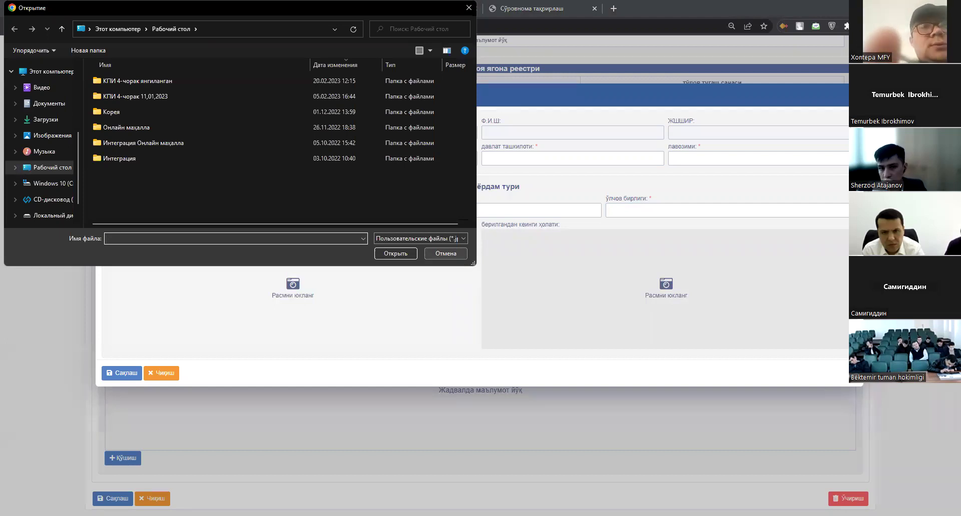
{"action": "key", "text": "Escape"}
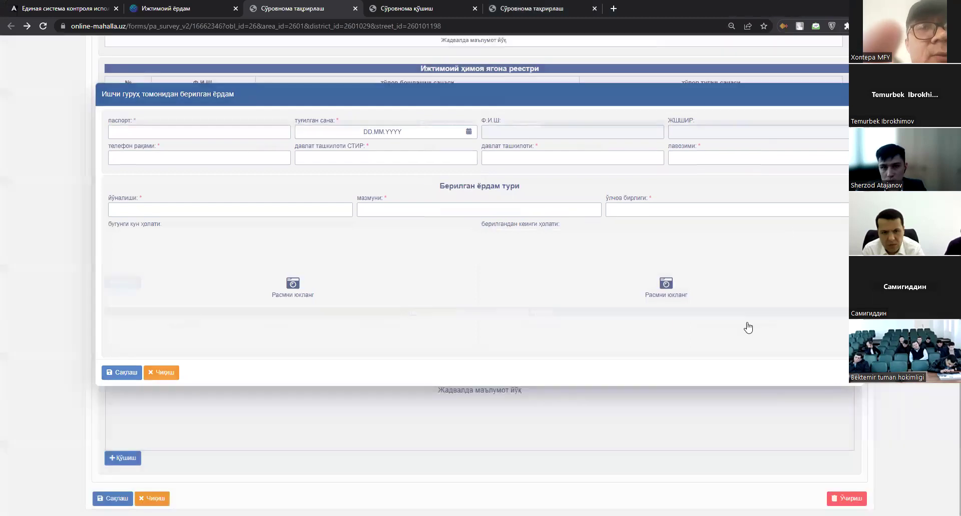
{"action": "key", "text": "Escape"}
{"action": "scroll", "coordinate": [657, 232], "scroll_direction": "up", "scroll_amount": 5}
{"action": "scroll", "coordinate": [657, 232], "scroll_direction": "up", "scroll_amount": 1}
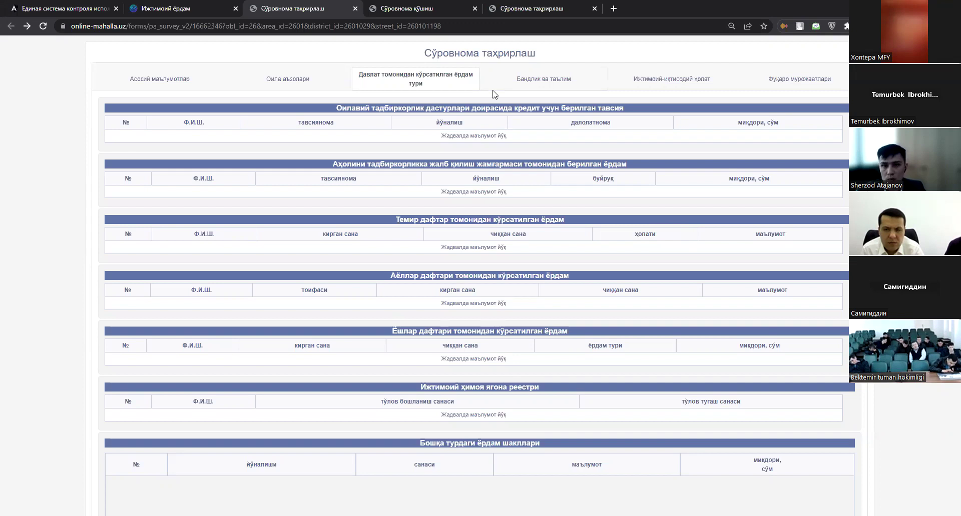
{"action": "triple_click", "coordinate": [363, 109]}
{"action": "left_click_drag", "start_coordinate": [362, 109], "coordinate": [744, 407]}
{"action": "scroll", "coordinate": [701, 390], "scroll_direction": "down", "scroll_amount": 2}
{"action": "scroll", "coordinate": [744, 407], "scroll_direction": "down", "scroll_amount": 4}
{"action": "left_click", "coordinate": [690, 405]}
{"action": "scroll", "coordinate": [690, 404], "scroll_direction": "up", "scroll_amount": 6}
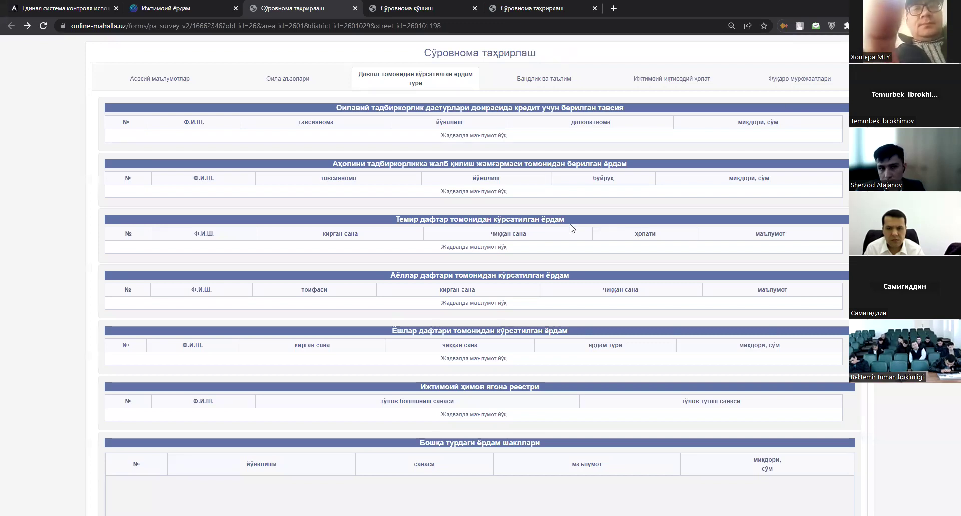
{"action": "left_click", "coordinate": [560, 80]}
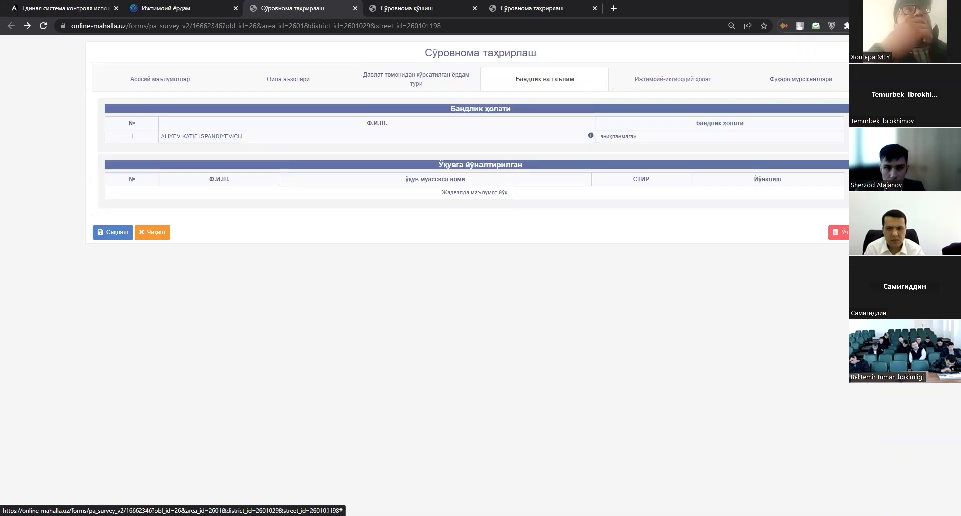
Highlight the Бандлик ҳолати table rows, then open the member's employment status dialog.
{"action": "left_click_drag", "start_coordinate": [641, 137], "coordinate": [121, 144]}
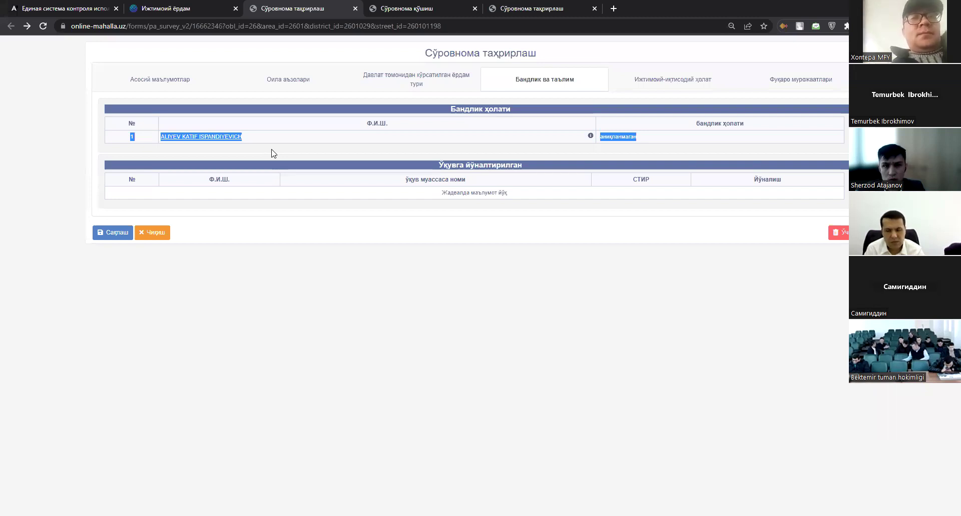
{"action": "left_click", "coordinate": [686, 133]}
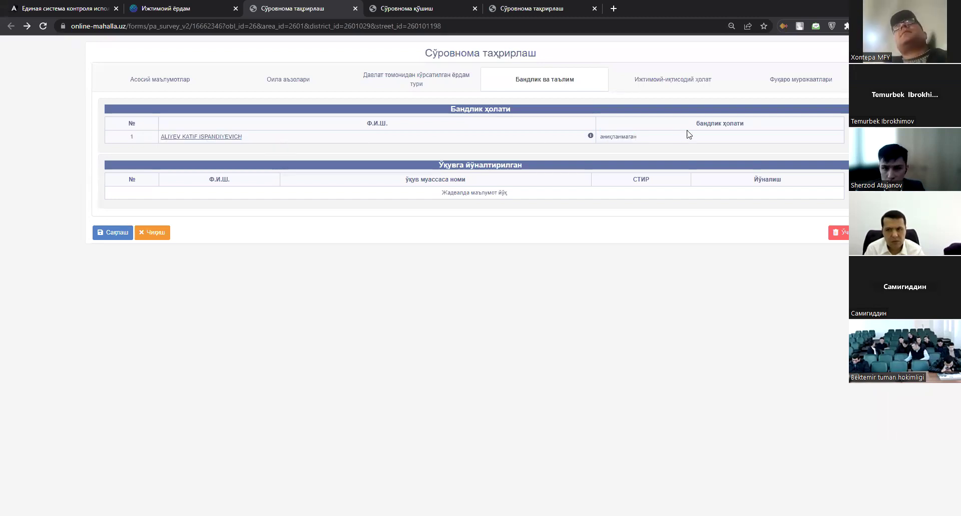
{"action": "left_click_drag", "start_coordinate": [681, 139], "coordinate": [332, 127]}
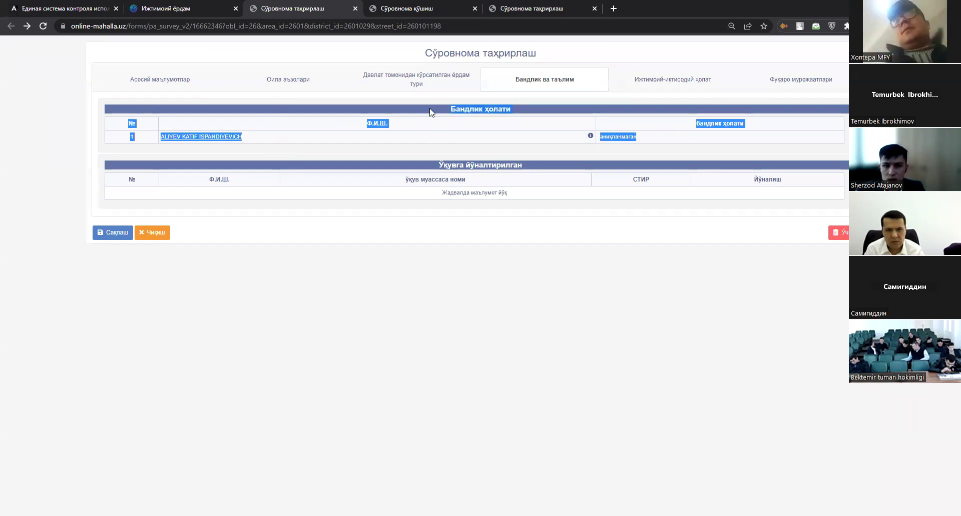
{"action": "left_click", "coordinate": [216, 133]}
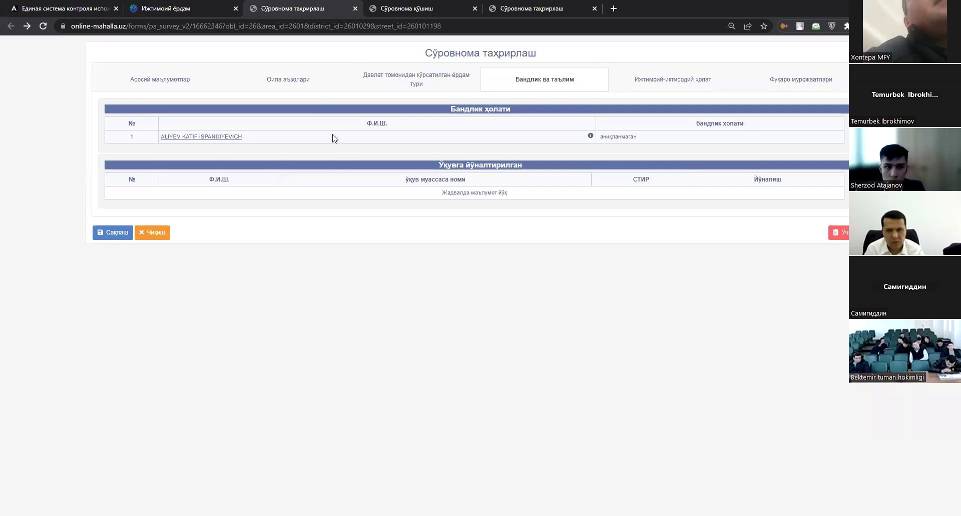
{"action": "left_click", "coordinate": [590, 135]}
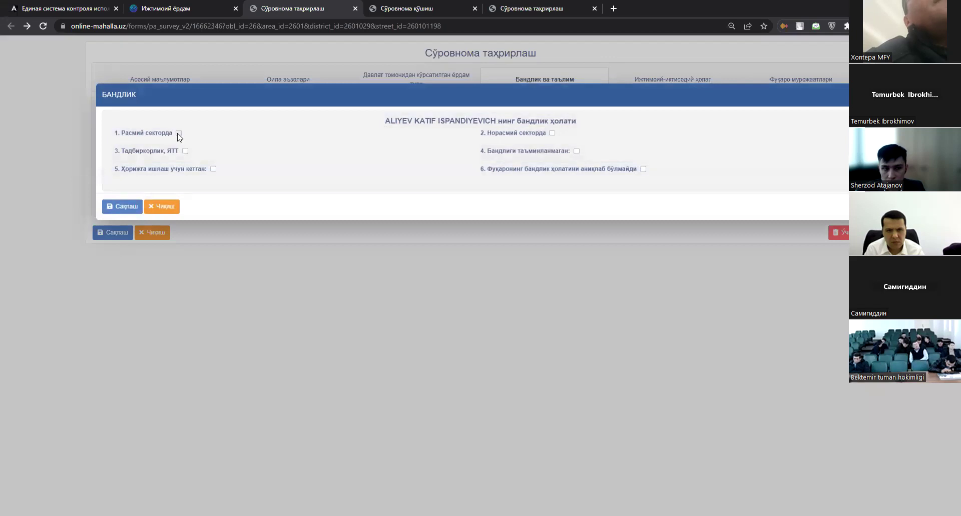
Try status 5, gone abroad to work, with another country as destination, then untick it.
{"action": "left_click", "coordinate": [213, 169]}
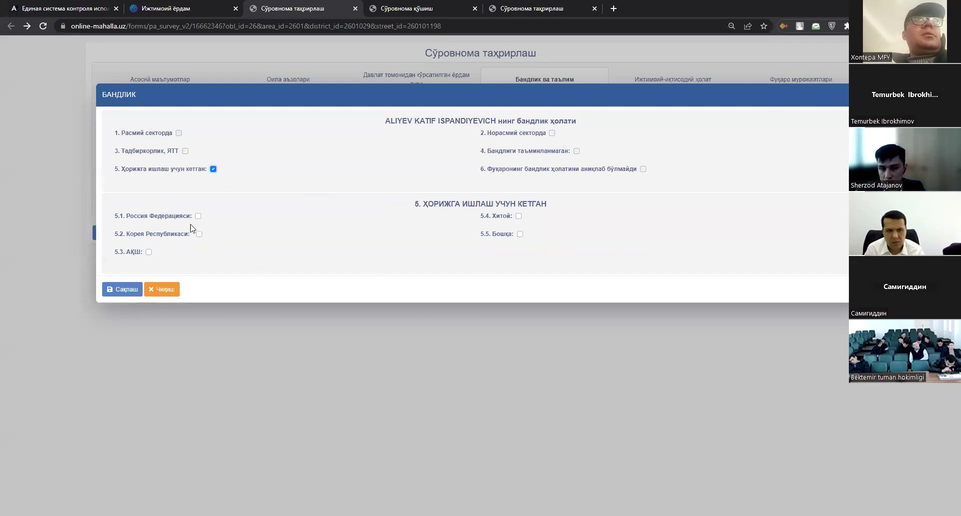
{"action": "left_click_drag", "start_coordinate": [411, 203], "coordinate": [534, 215]}
{"action": "left_click", "coordinate": [562, 238]}
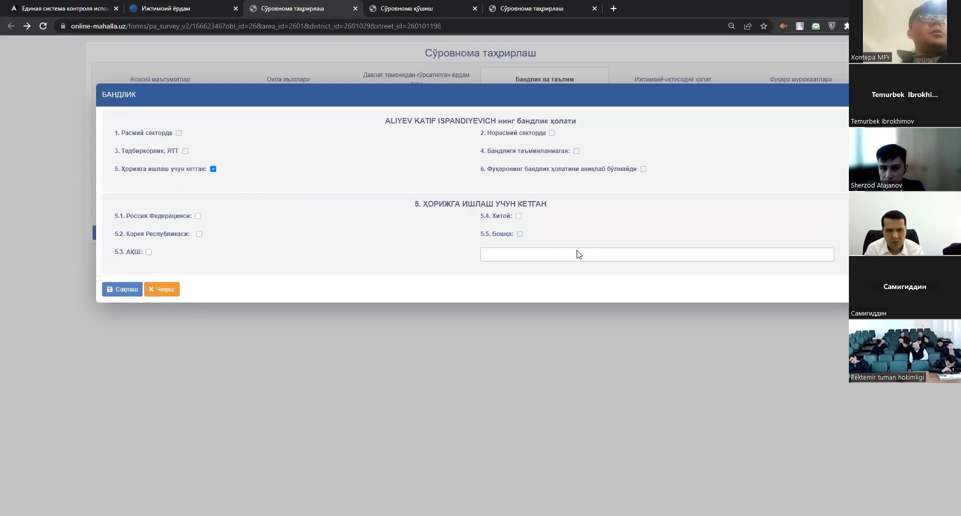
{"action": "left_click", "coordinate": [520, 234]}
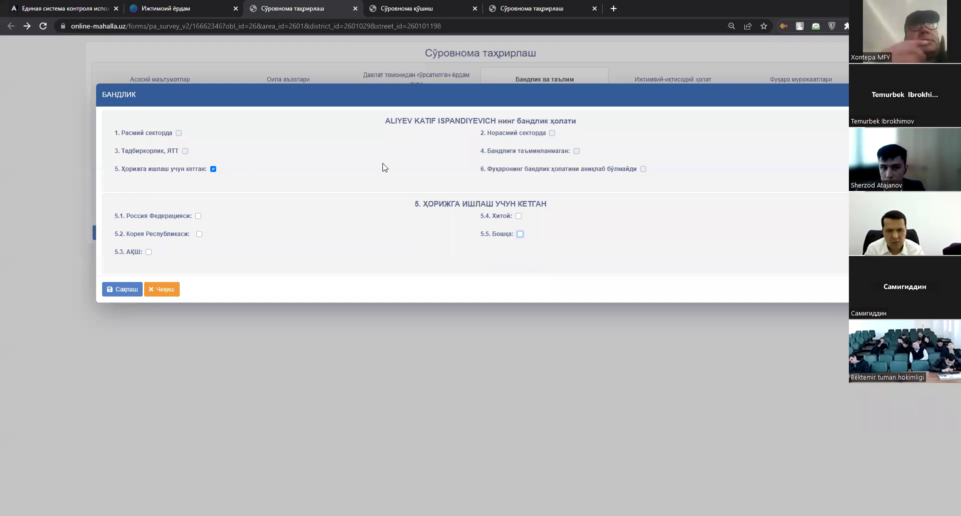
Switch to informal-sector work and try sub-options 2.1 and 2.2.
{"action": "left_click", "coordinate": [541, 134]}
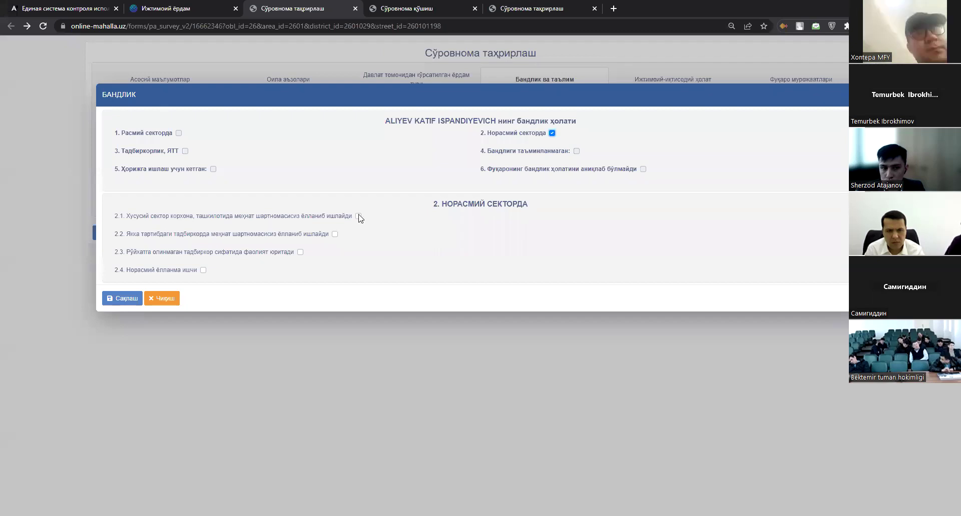
{"action": "left_click", "coordinate": [358, 216]}
{"action": "left_click", "coordinate": [358, 216]}
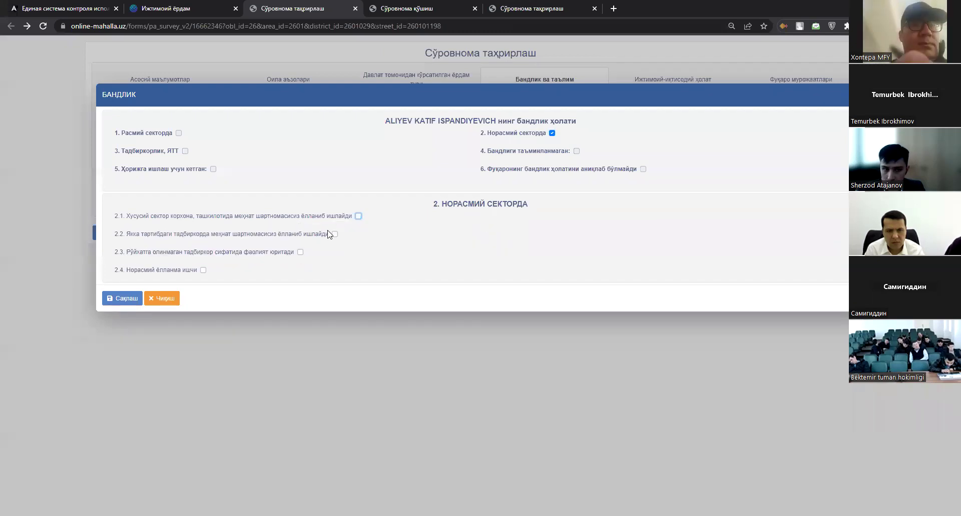
{"action": "left_click", "coordinate": [334, 234]}
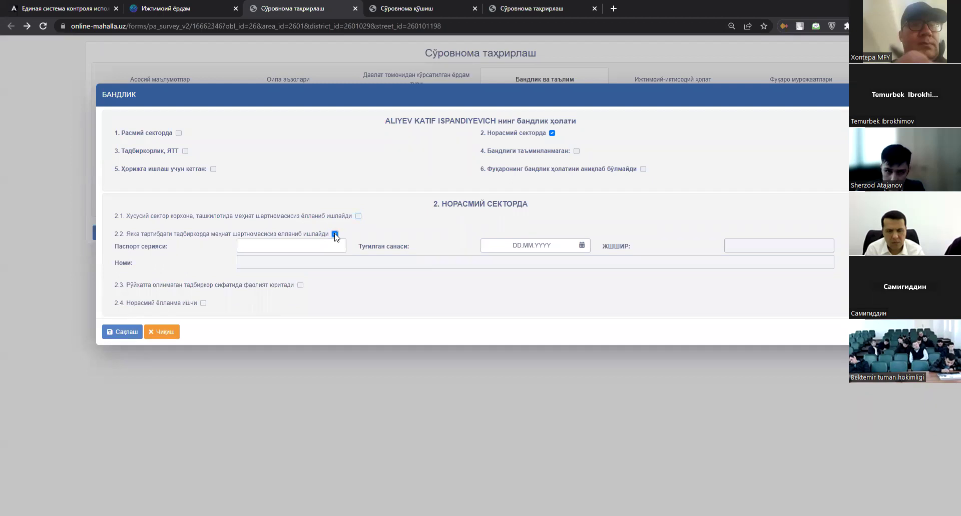
{"action": "left_click", "coordinate": [335, 234]}
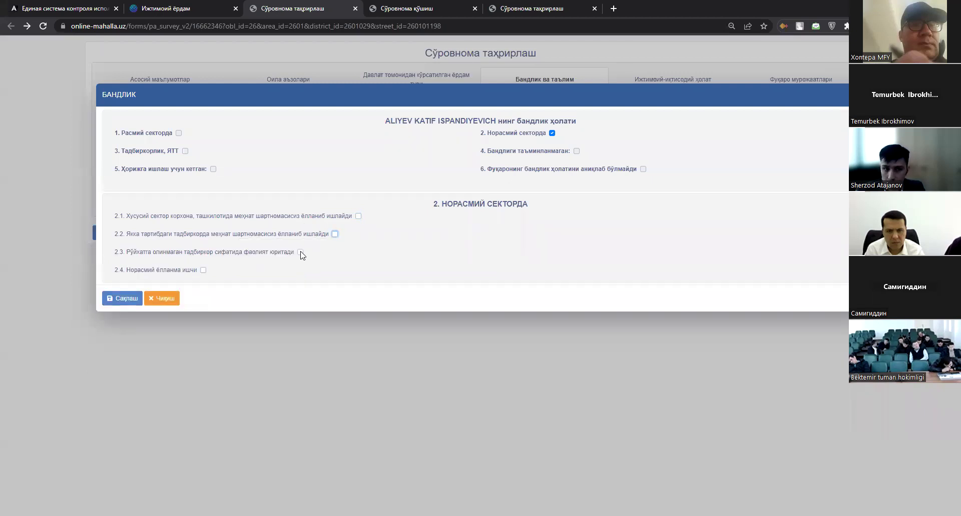
Try options 2.3 and 2.4 with activity 'Мар', then switch to Бандлиги таъминланмаган.
{"action": "left_click", "coordinate": [301, 252]}
{"action": "left_click", "coordinate": [457, 263]}
{"action": "left_click", "coordinate": [300, 259]}
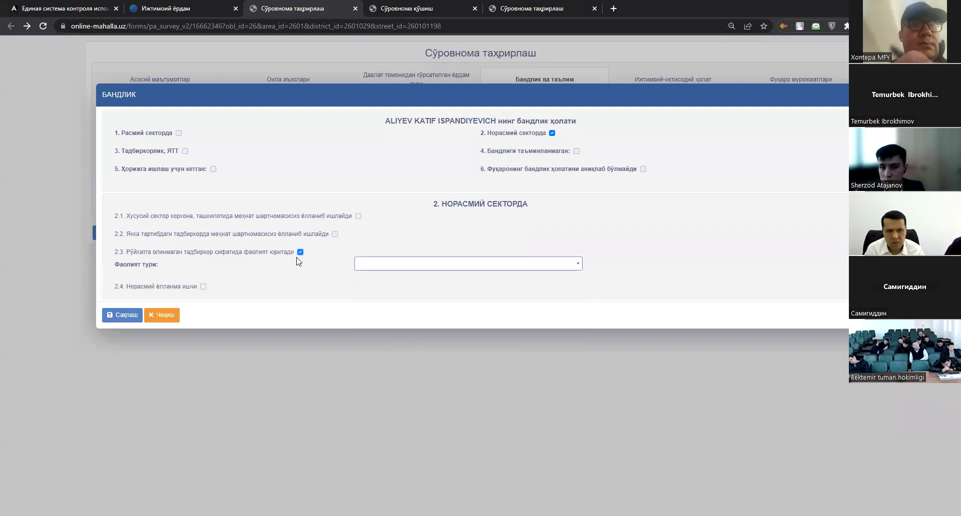
{"action": "left_click", "coordinate": [300, 252]}
{"action": "left_click", "coordinate": [203, 270]}
{"action": "left_click", "coordinate": [354, 282]}
{"action": "type", "text": "Мардикор"}
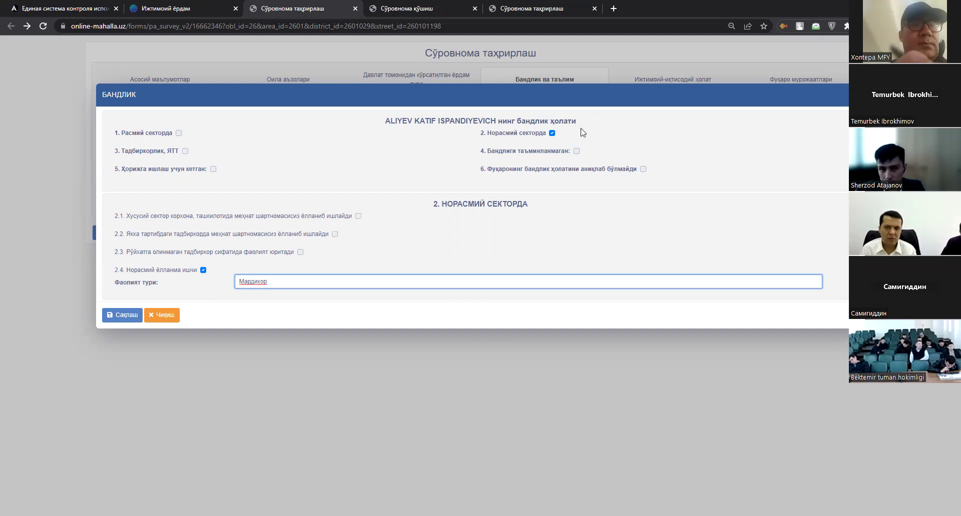
{"action": "left_click", "coordinate": [552, 133]}
{"action": "left_click", "coordinate": [577, 150]}
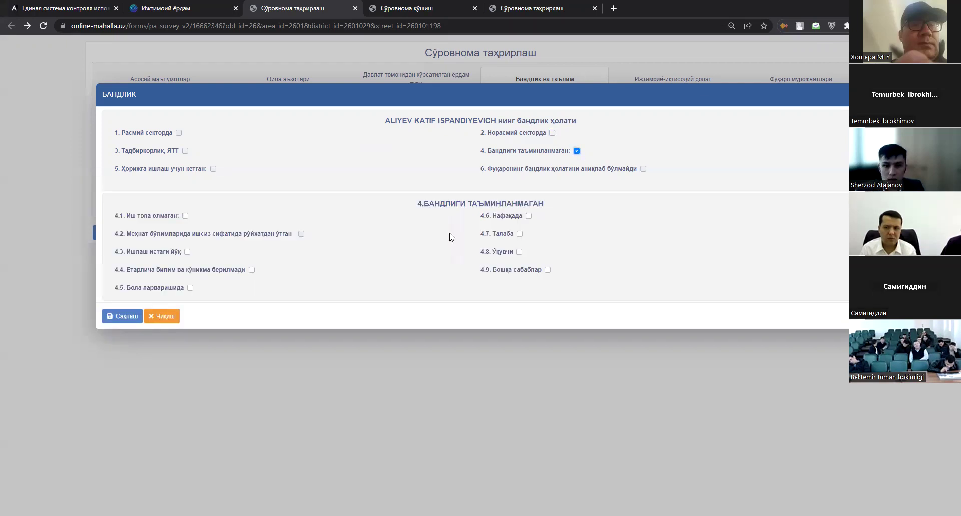
Try reasons 4.8 pupil, 4.7 Талаба and 4.6 Нафақада, unticking each.
{"action": "left_click_drag", "start_coordinate": [476, 254], "coordinate": [546, 254]}
{"action": "left_click", "coordinate": [545, 254]}
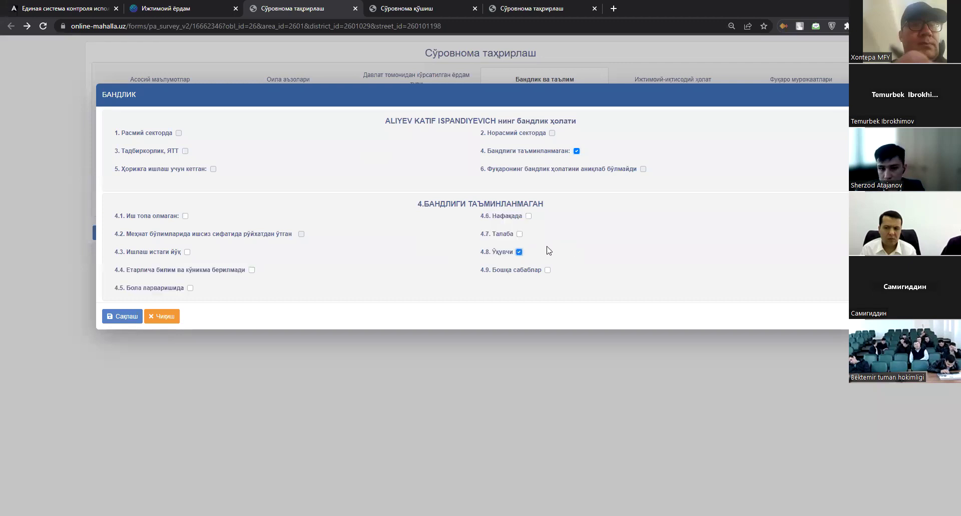
{"action": "left_click", "coordinate": [549, 255]}
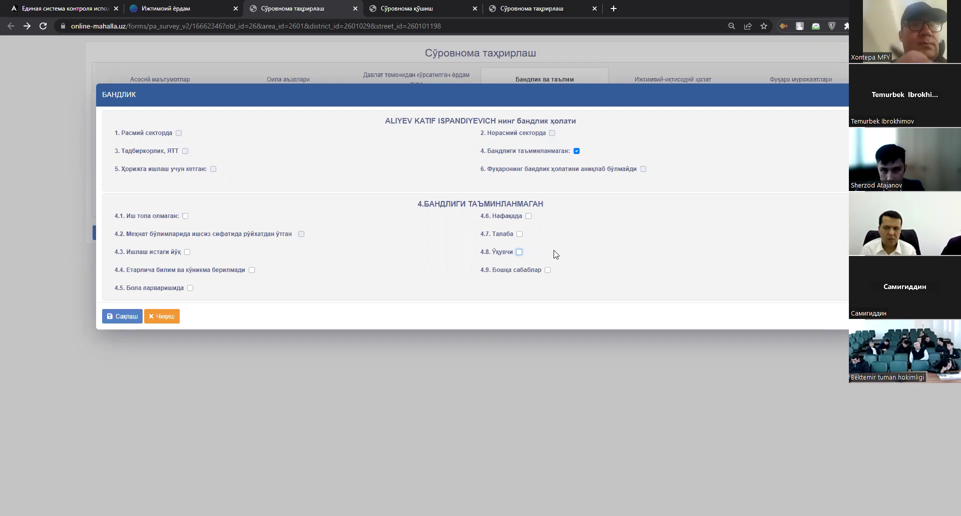
{"action": "left_click", "coordinate": [519, 234]}
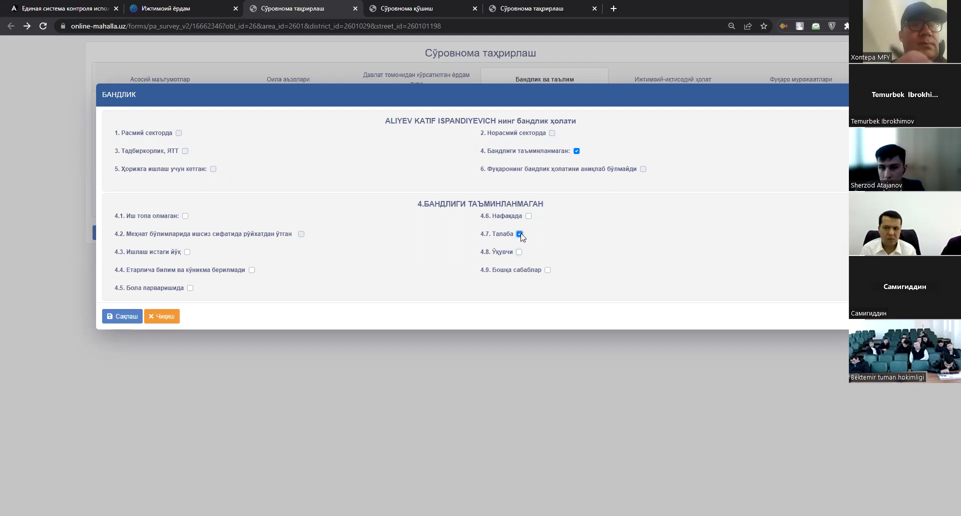
{"action": "left_click", "coordinate": [520, 235]}
{"action": "left_click", "coordinate": [530, 217]}
{"action": "left_click", "coordinate": [529, 217]}
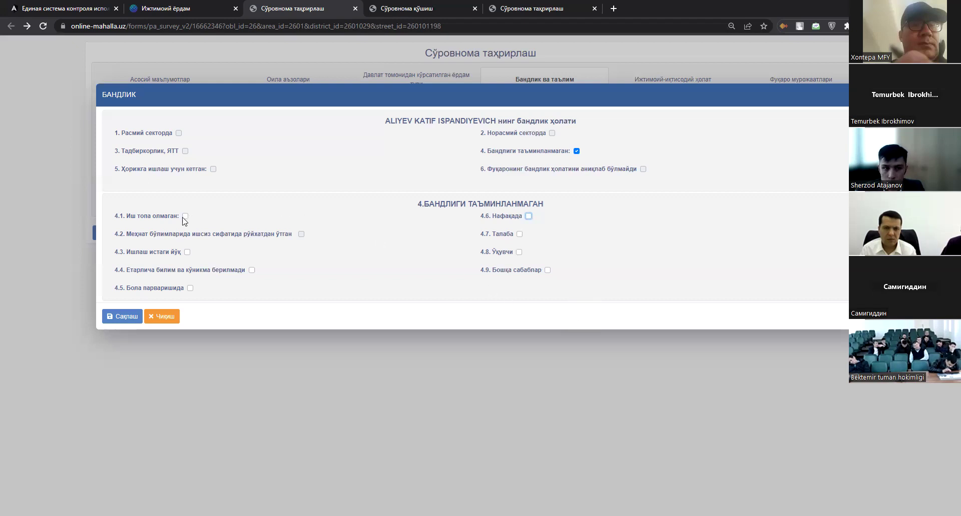
Review reasons 4.1–4.5, then replace status 4 with status 6, undeterminable.
{"action": "left_click_drag", "start_coordinate": [111, 220], "coordinate": [322, 301]}
{"action": "left_click", "coordinate": [337, 300]}
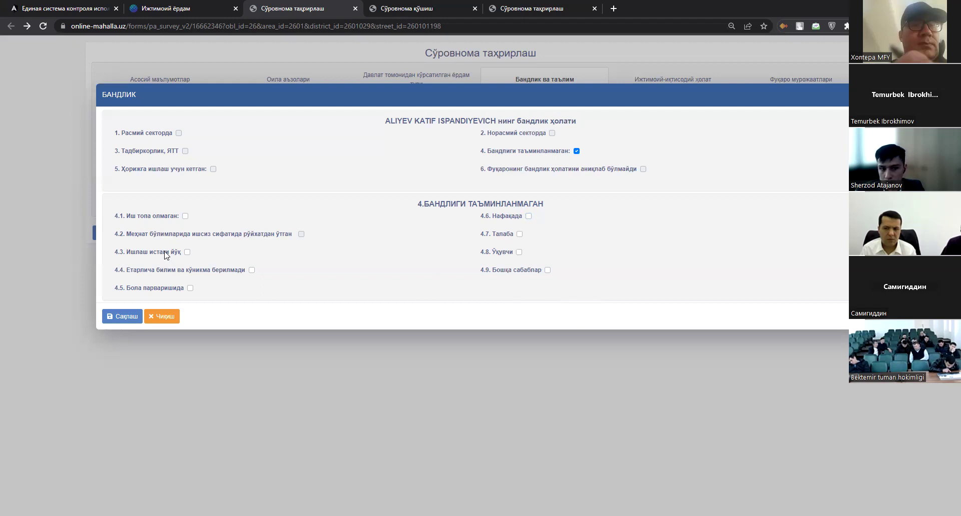
{"action": "left_click_drag", "start_coordinate": [315, 233], "coordinate": [199, 240]}
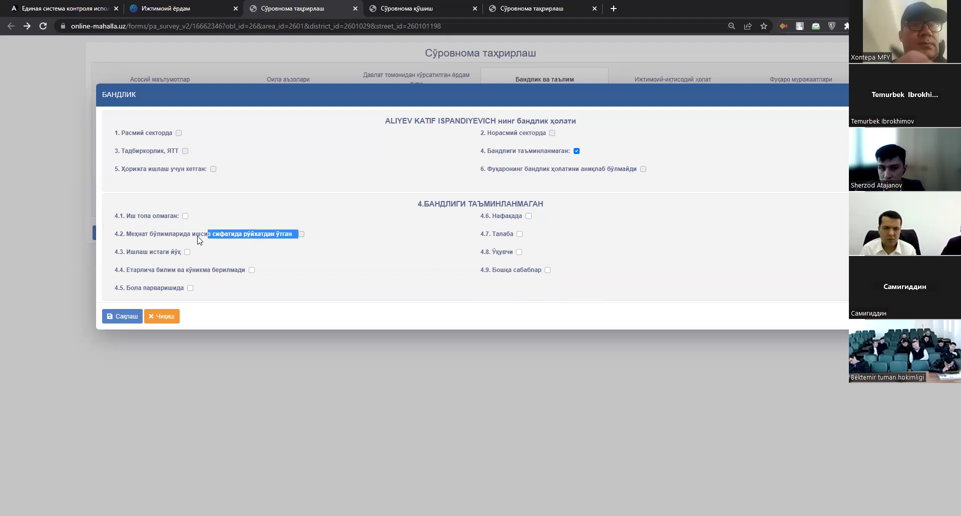
{"action": "triple_click", "coordinate": [274, 235]}
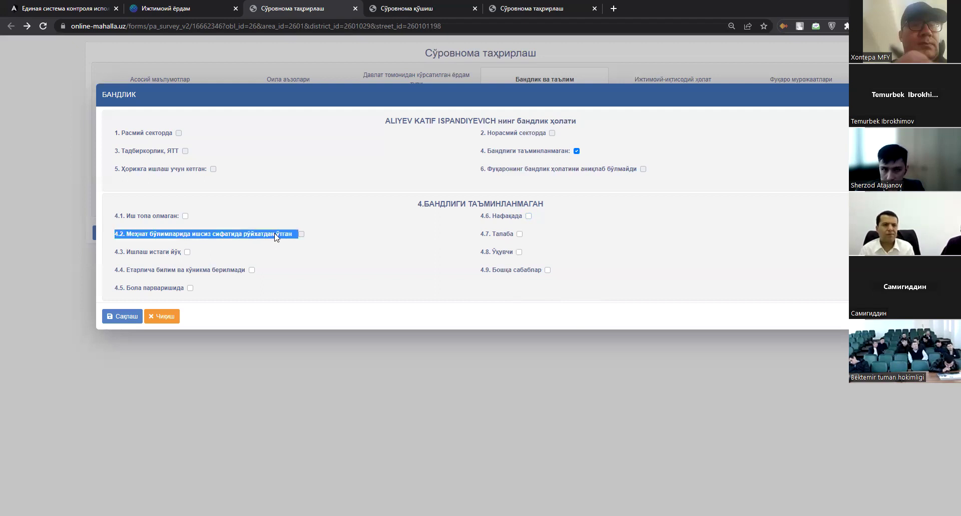
{"action": "left_click", "coordinate": [331, 233]}
{"action": "left_click_drag", "start_coordinate": [288, 235], "coordinate": [114, 238]}
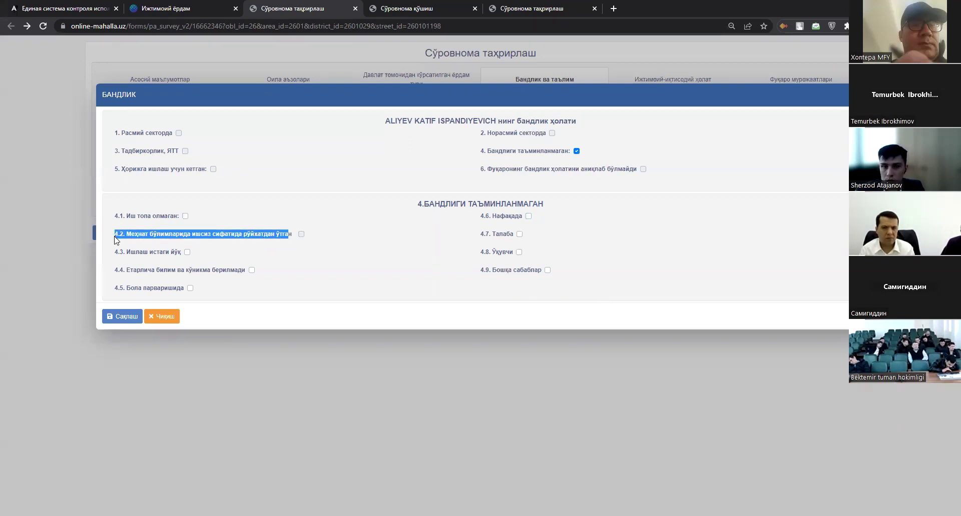
{"action": "left_click", "coordinate": [161, 222]}
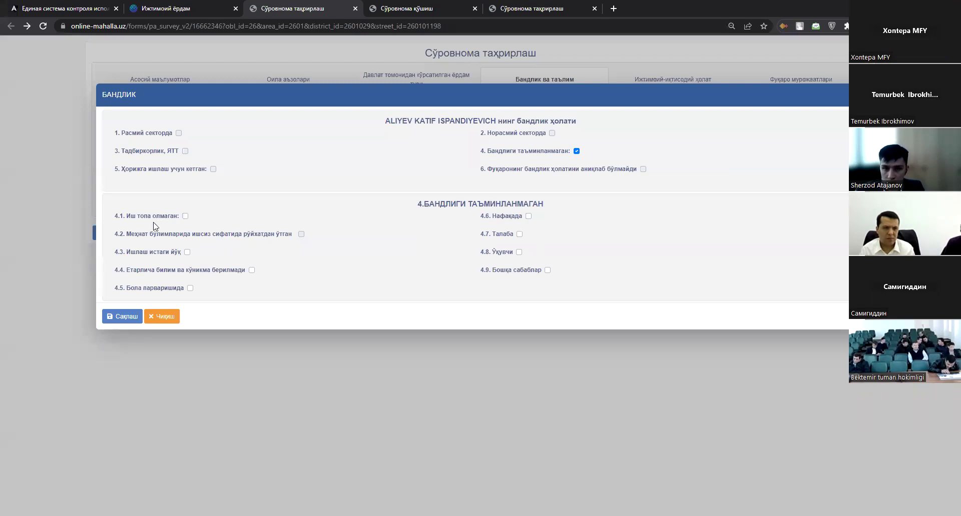
{"action": "left_click", "coordinate": [576, 151]}
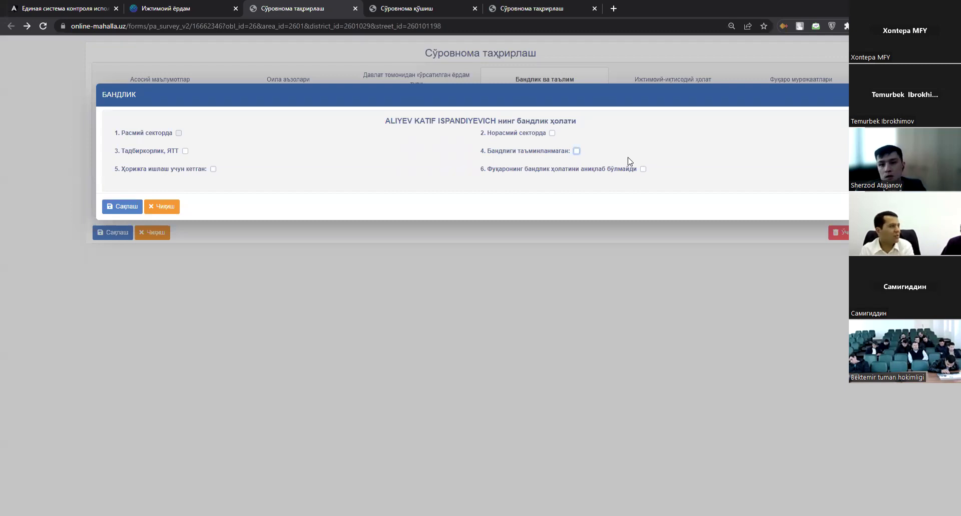
{"action": "left_click", "coordinate": [643, 169]}
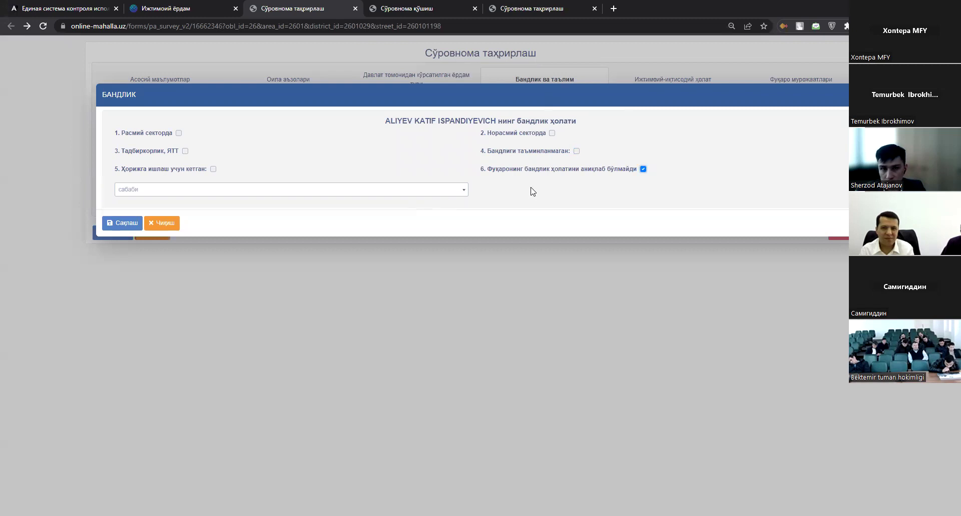
Try change of residence and Вафот этган as the status 6 reason.
{"action": "left_click", "coordinate": [312, 190]}
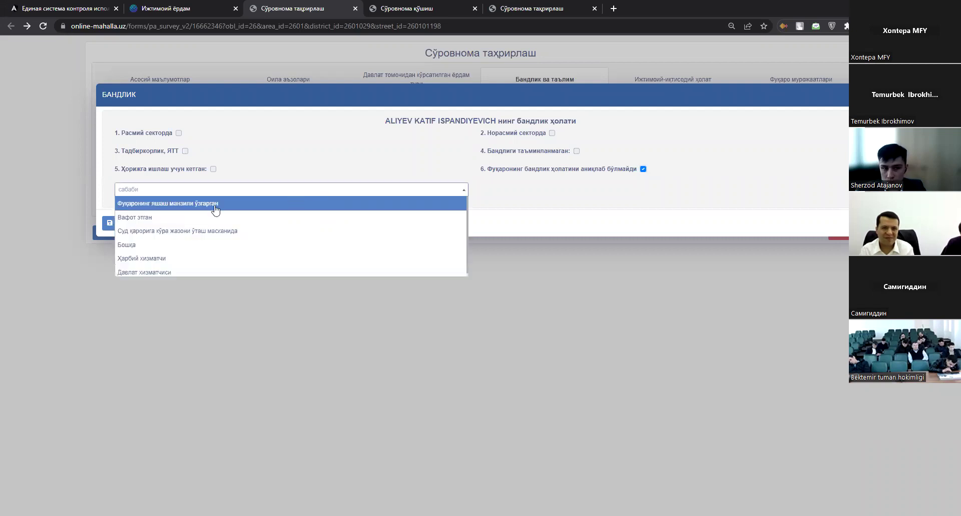
{"action": "left_click", "coordinate": [423, 201]}
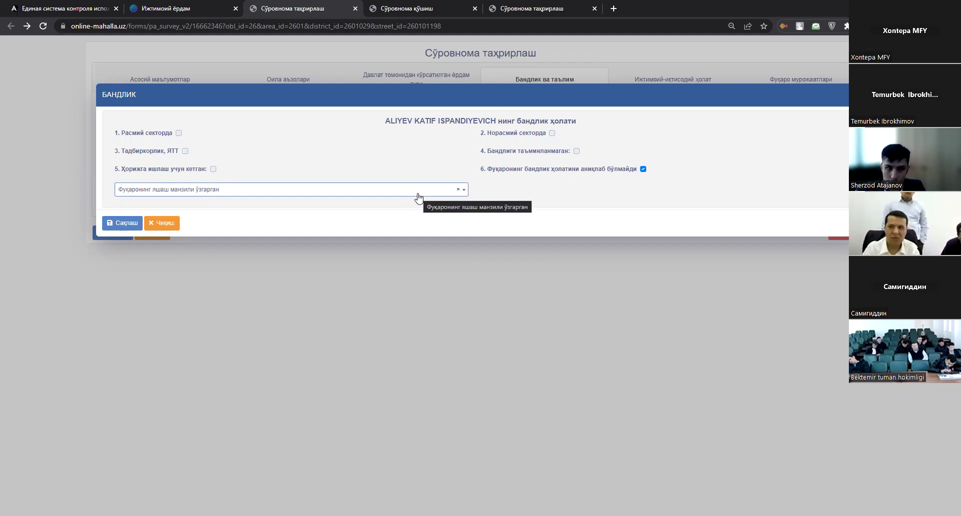
{"action": "left_click", "coordinate": [280, 191]}
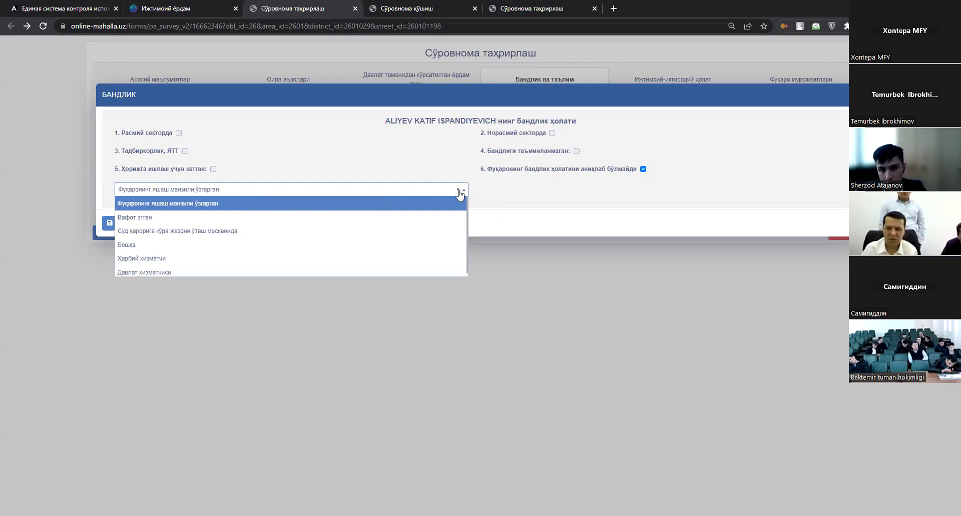
{"action": "left_click", "coordinate": [222, 209]}
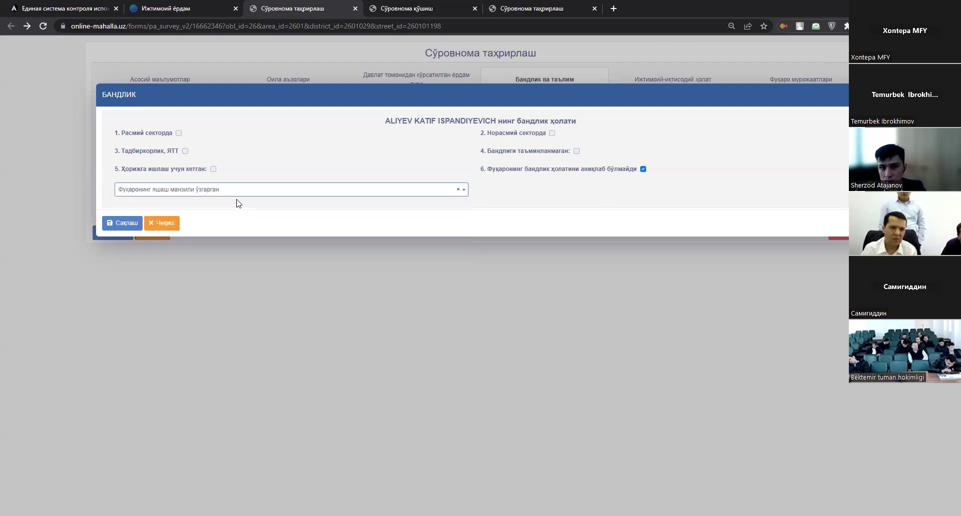
{"action": "left_click", "coordinate": [263, 196]}
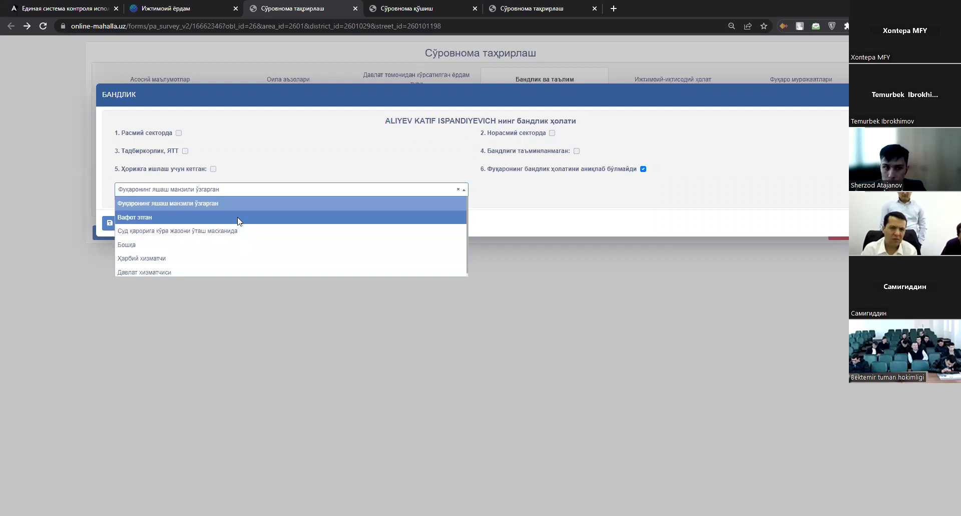
{"action": "left_click", "coordinate": [240, 223]}
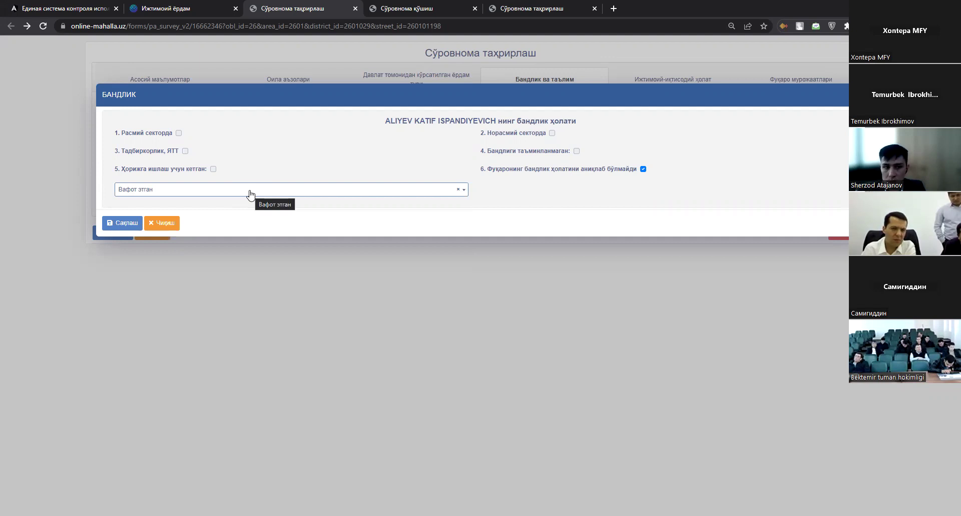
{"action": "left_click", "coordinate": [250, 194]}
{"action": "left_click", "coordinate": [250, 194]}
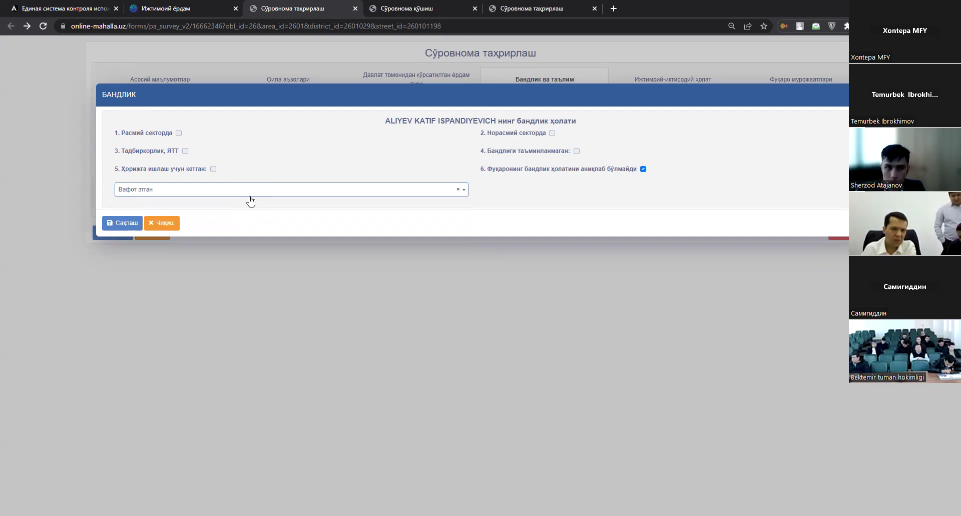
Try court sentence, Бошқа and Ҳарбий хизматчи, settle on Давлат хизматчиси, and save.
{"action": "left_click", "coordinate": [250, 196]}
{"action": "left_click", "coordinate": [243, 235]}
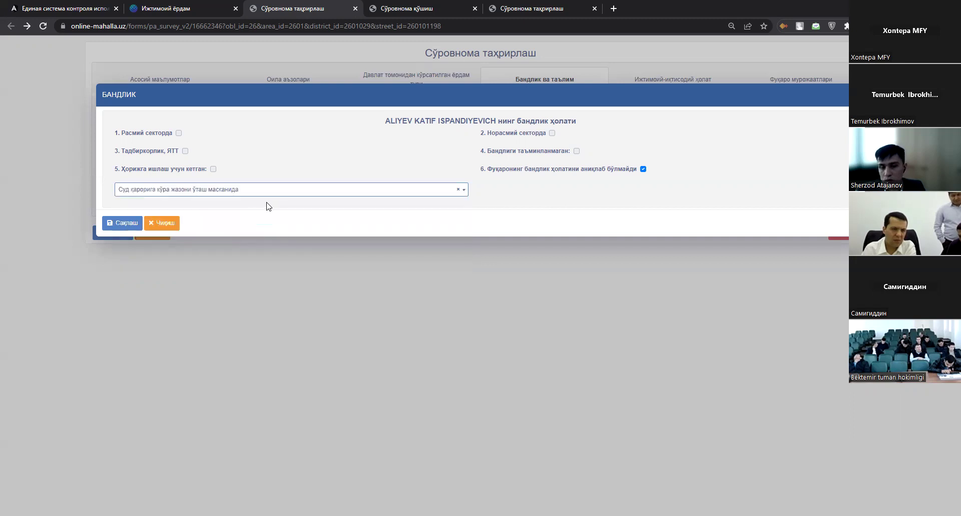
{"action": "left_click", "coordinate": [358, 193]}
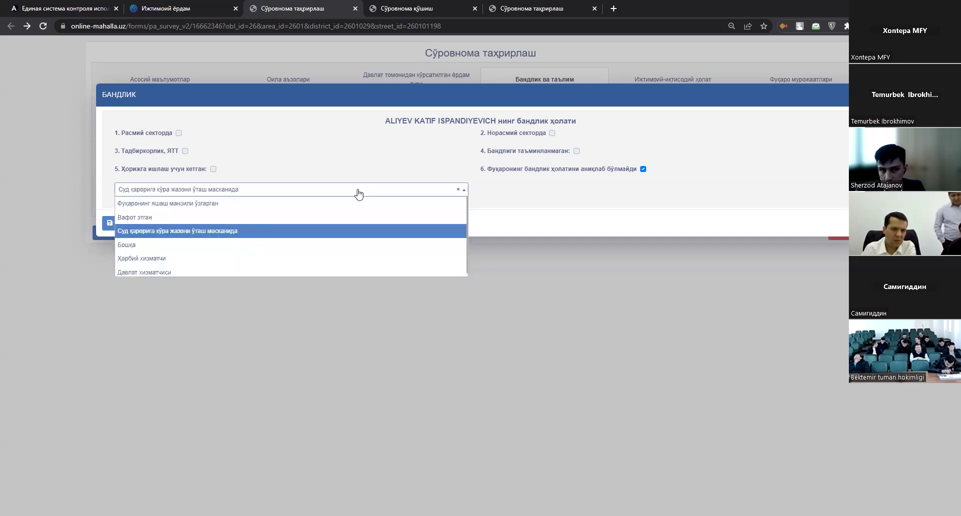
{"action": "left_click", "coordinate": [228, 244]}
{"action": "left_click", "coordinate": [512, 189]}
{"action": "left_click", "coordinate": [458, 191]}
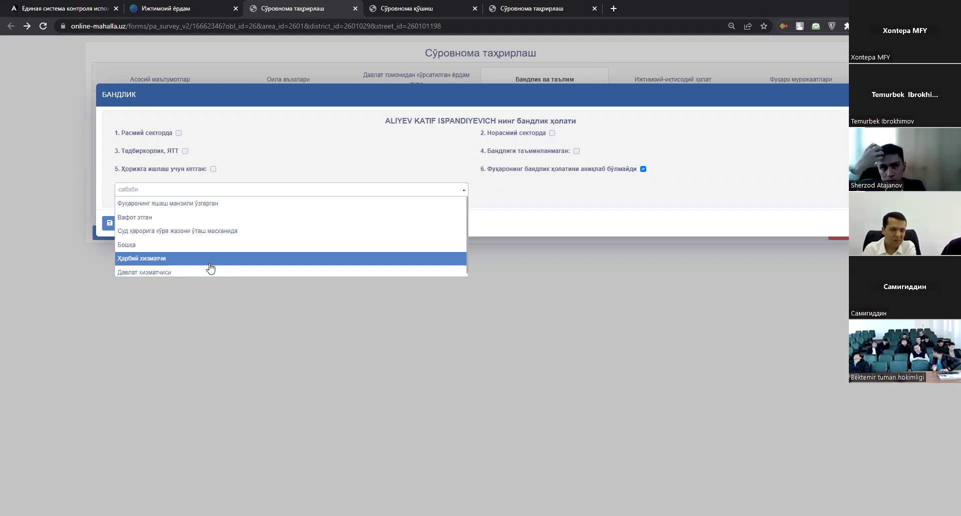
{"action": "left_click", "coordinate": [211, 260]}
{"action": "left_click", "coordinate": [280, 189]}
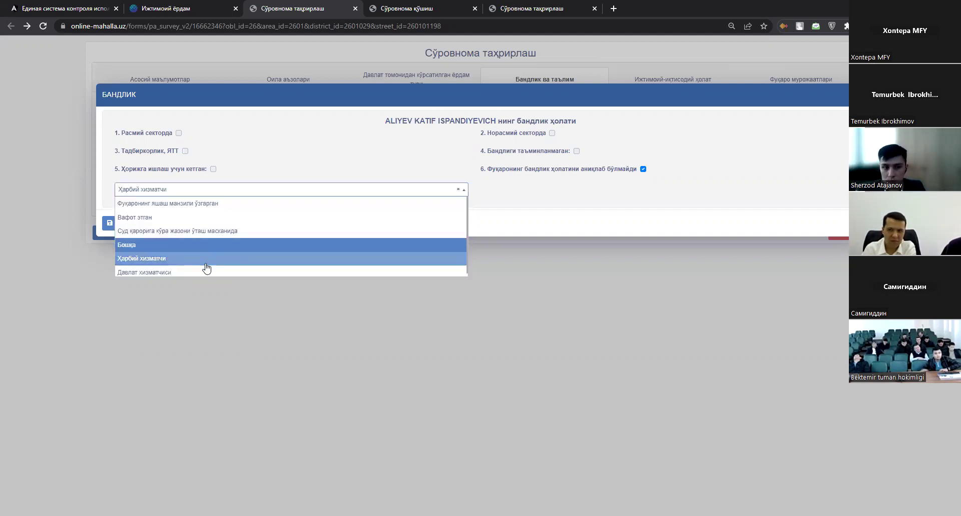
{"action": "left_click", "coordinate": [207, 268]}
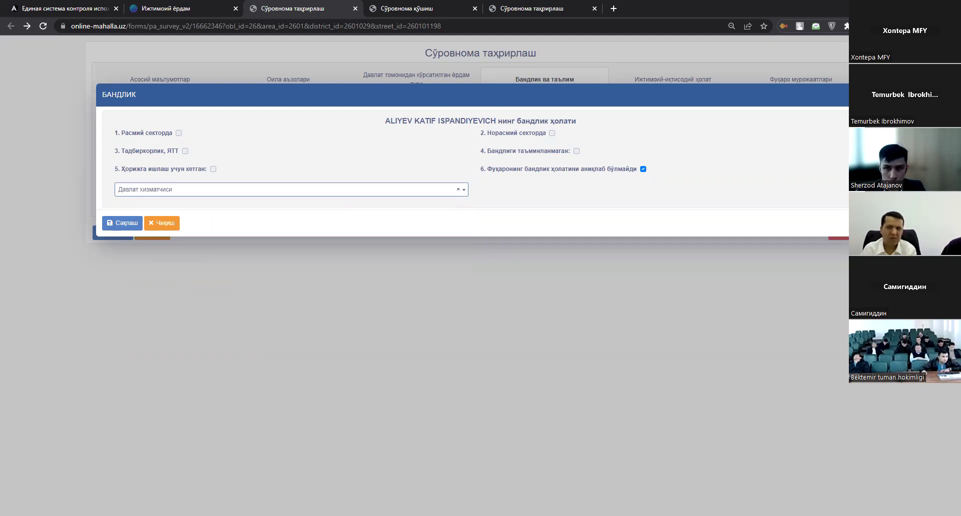
{"action": "left_click", "coordinate": [122, 223]}
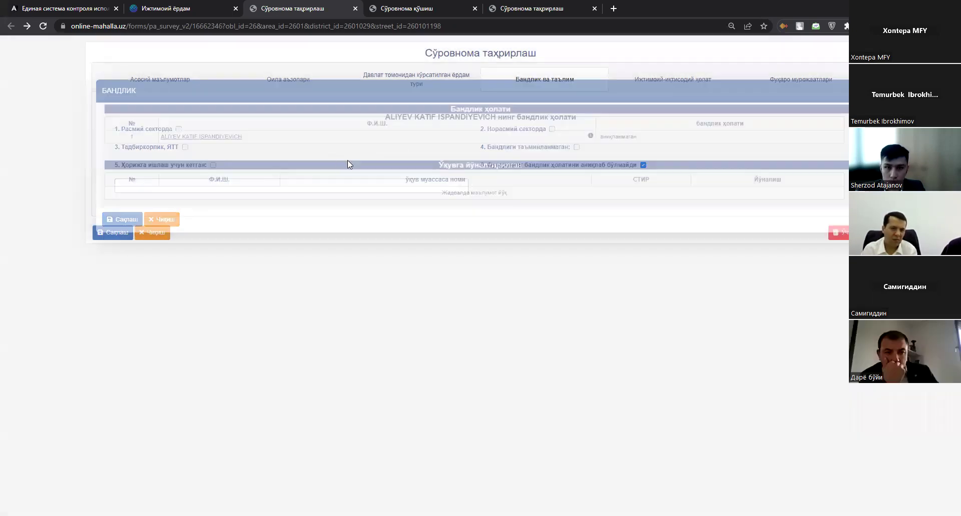
Highlight the empty study-referral table, then switch to the Ижтимоий-иқтисодий ҳолат tab.
{"action": "left_click_drag", "start_coordinate": [739, 200], "coordinate": [785, 202]}
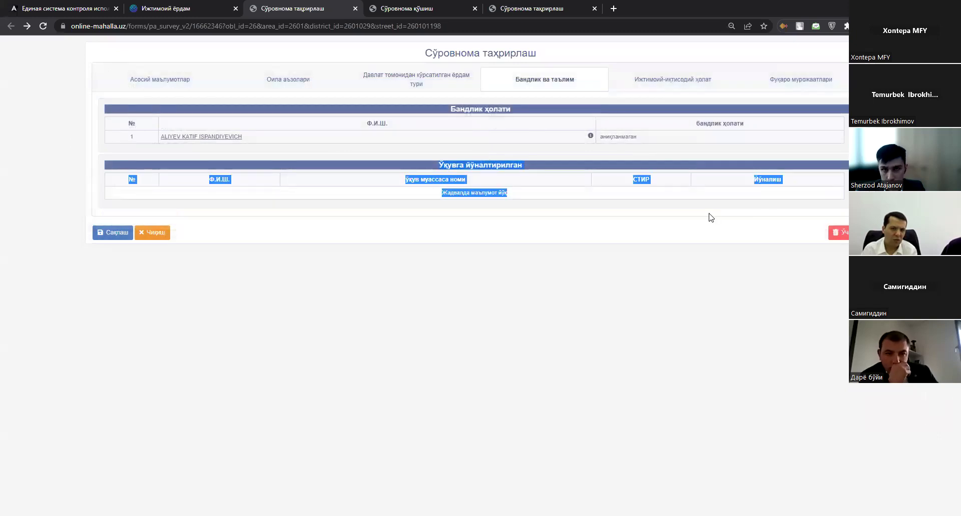
{"action": "left_click", "coordinate": [490, 175]}
{"action": "left_click_drag", "start_coordinate": [552, 170], "coordinate": [785, 191]}
{"action": "left_click", "coordinate": [720, 198]}
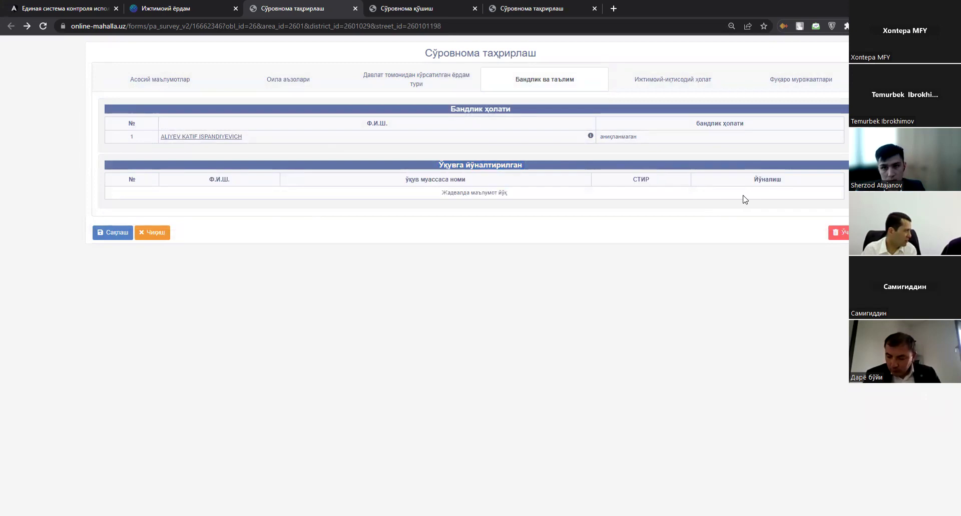
{"action": "left_click_drag", "start_coordinate": [461, 189], "coordinate": [422, 165]}
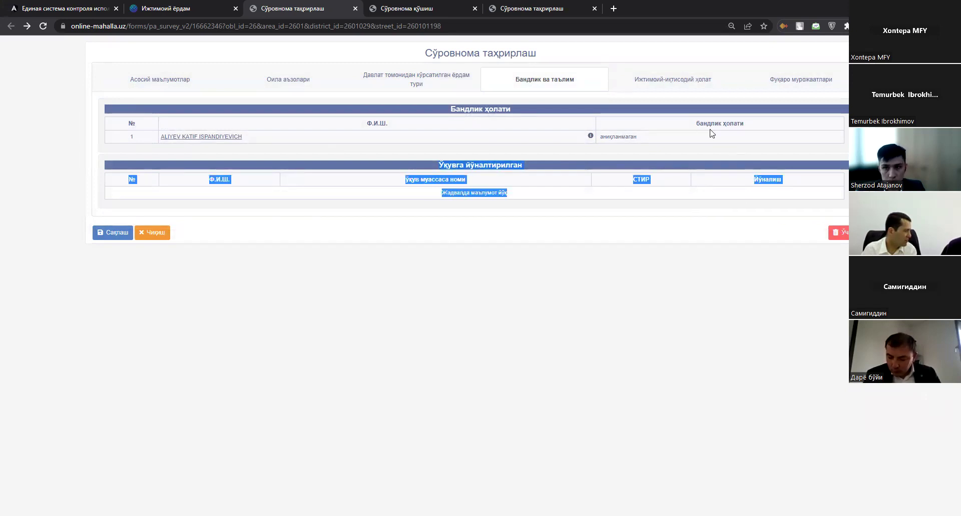
{"action": "left_click", "coordinate": [672, 99]}
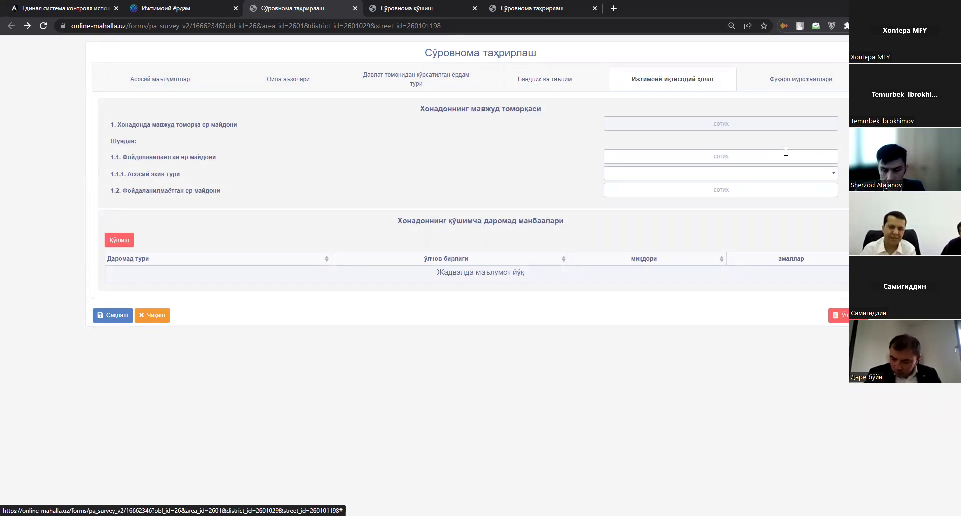
{"action": "left_click", "coordinate": [733, 156]}
{"action": "left_click_drag", "start_coordinate": [111, 158], "coordinate": [511, 156]}
{"action": "left_click", "coordinate": [703, 155]}
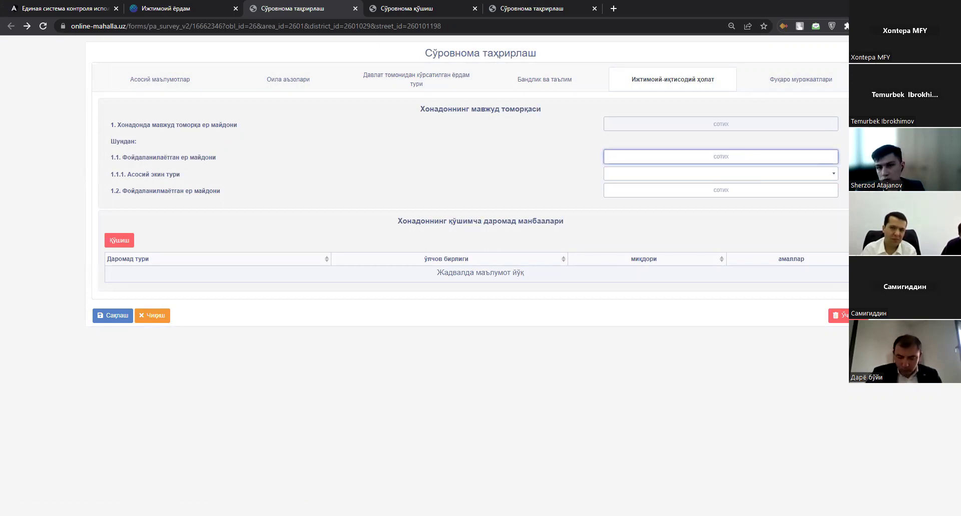
{"action": "type", "text": "0.5"}
{"action": "left_click", "coordinate": [802, 190]}
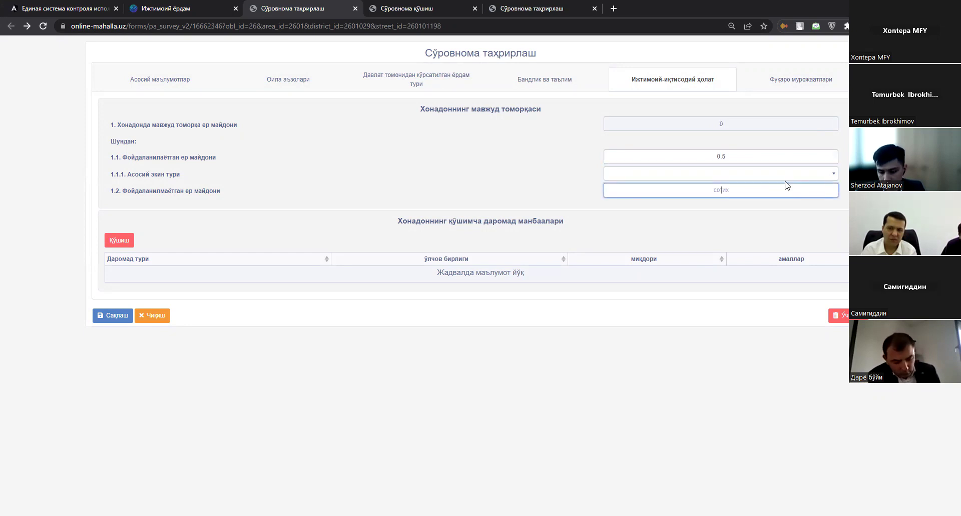
{"action": "type", "text": "0"}
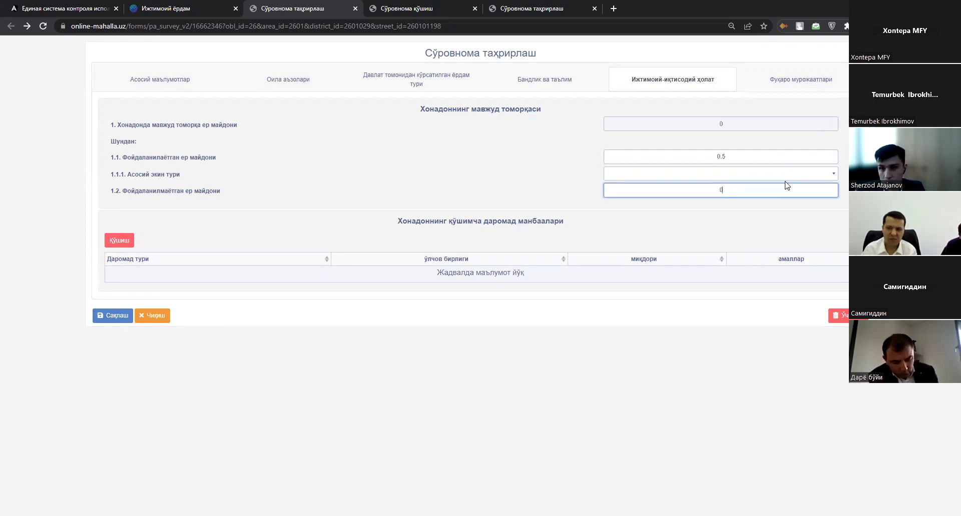
{"action": "left_click", "coordinate": [844, 186]}
{"action": "left_click", "coordinate": [738, 190]}
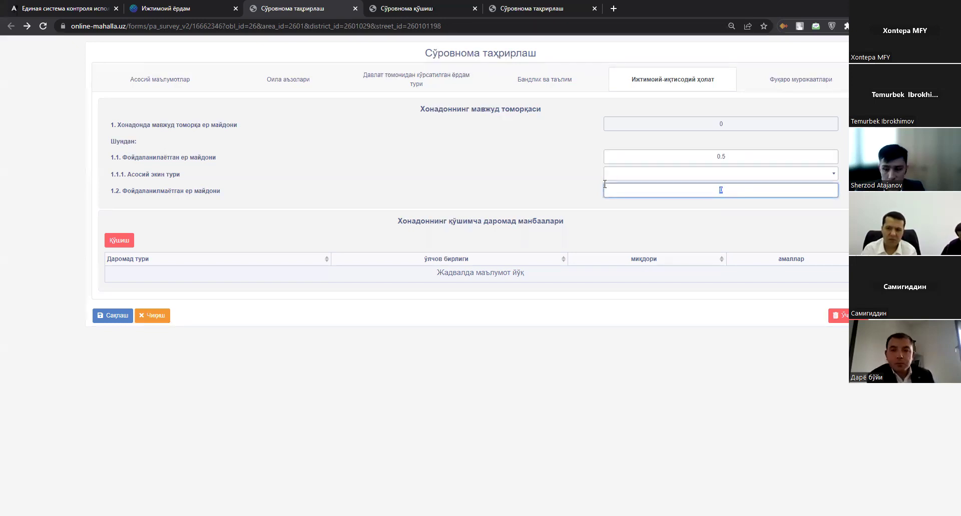
{"action": "key", "text": "BackSpace"}
{"action": "type", "text": "0"}
{"action": "left_click", "coordinate": [506, 150]}
{"action": "left_click", "coordinate": [775, 175]}
{"action": "scroll", "coordinate": [648, 222], "scroll_direction": "down", "scroll_amount": 2}
{"action": "scroll", "coordinate": [651, 225], "scroll_direction": "up", "scroll_amount": 2}
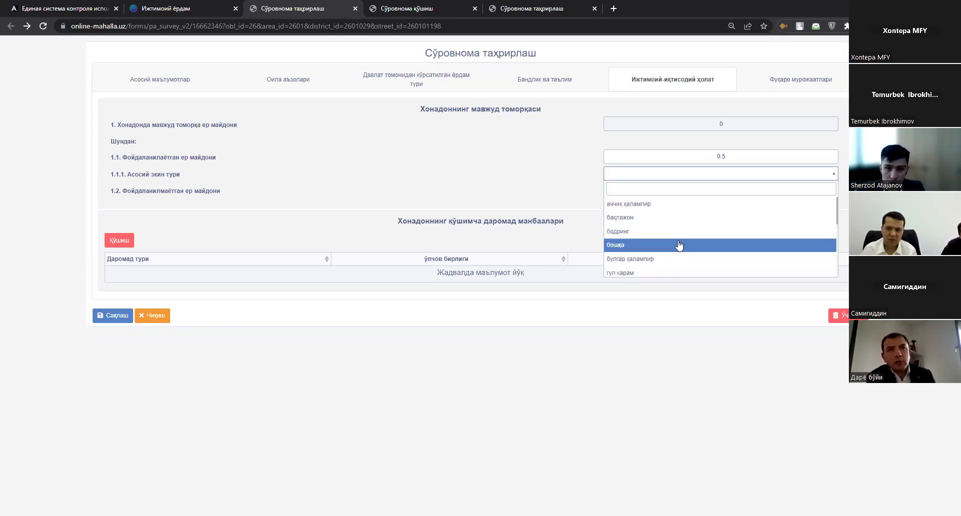
{"action": "left_click", "coordinate": [680, 244]}
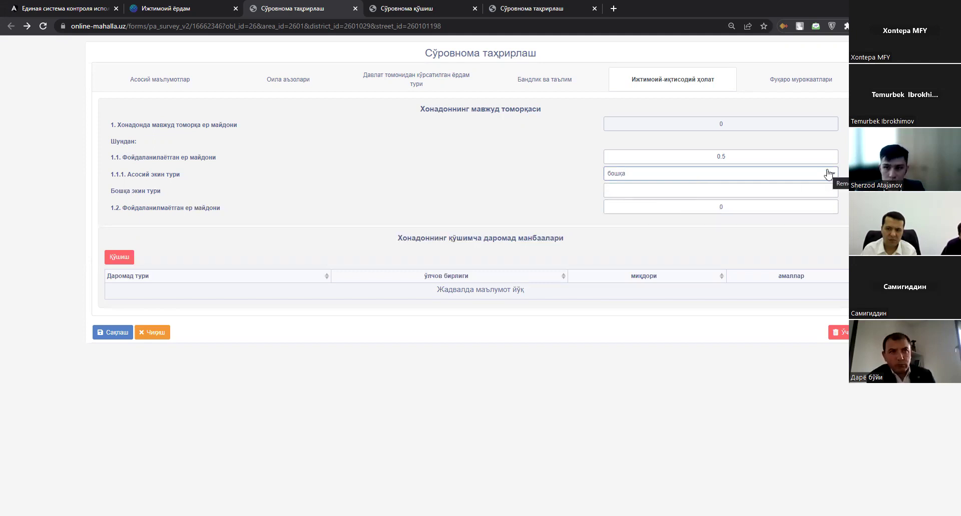
{"action": "left_click", "coordinate": [829, 174]}
{"action": "left_click_drag", "start_coordinate": [832, 161], "coordinate": [426, 159]}
{"action": "key", "text": "BackSpace"}
{"action": "key", "text": "Tab"}
{"action": "key", "text": "Tab"}
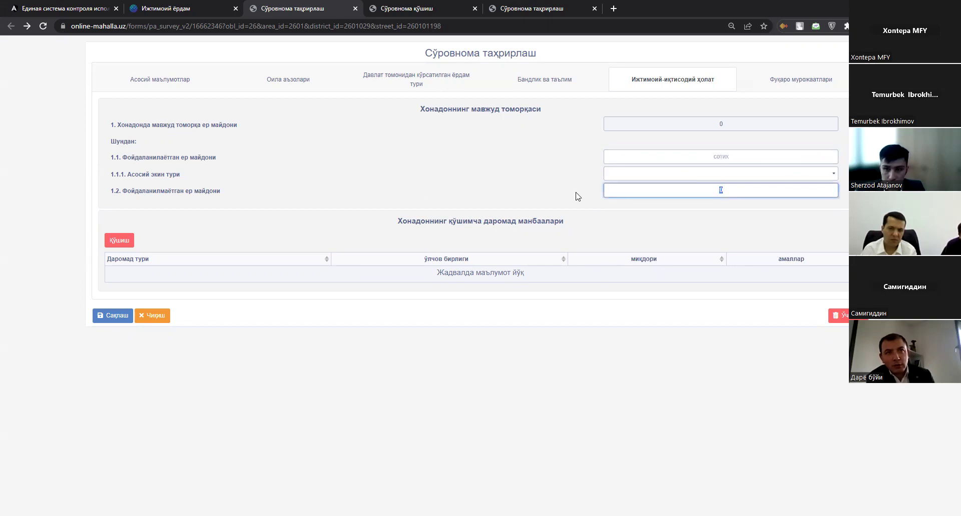
{"action": "key", "text": "BackSpace"}
{"action": "left_click", "coordinate": [76, 230]}
{"action": "left_click_drag", "start_coordinate": [377, 218], "coordinate": [703, 286]}
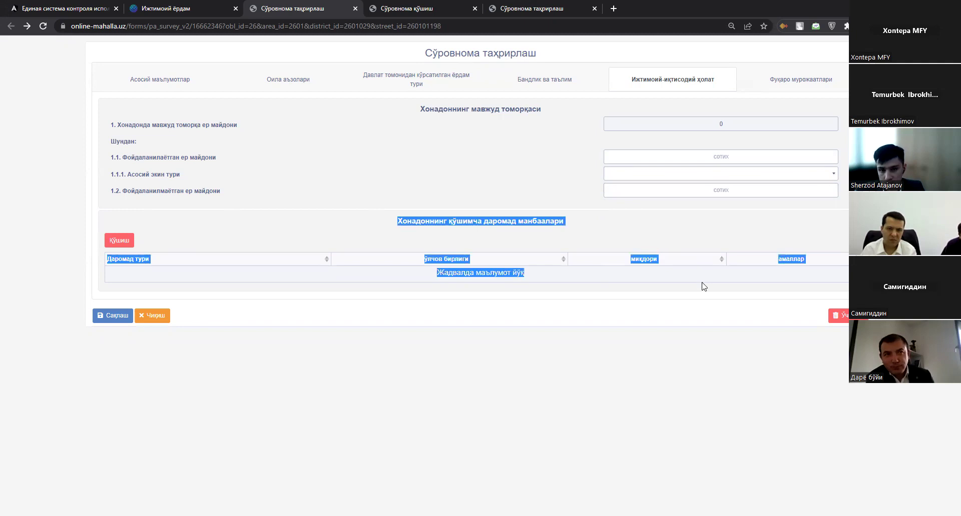
{"action": "left_click", "coordinate": [719, 305]}
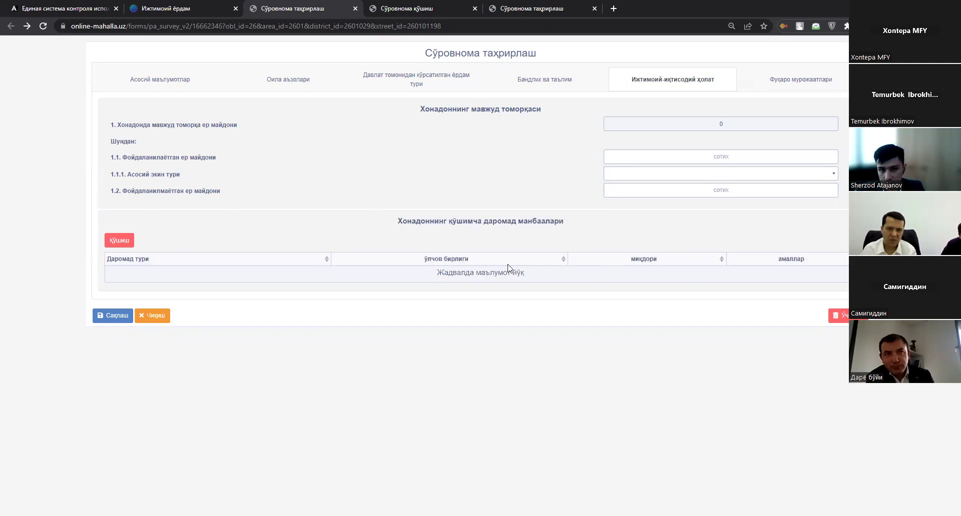
Start an additional income source, choose Мевали дарахтлар, then cancel the entry.
{"action": "left_click", "coordinate": [125, 249]}
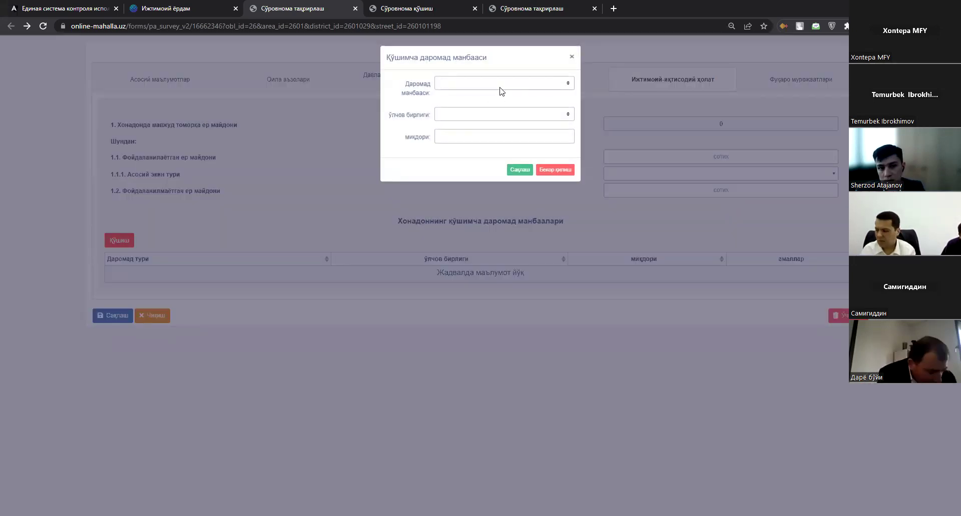
{"action": "left_click", "coordinate": [500, 84]}
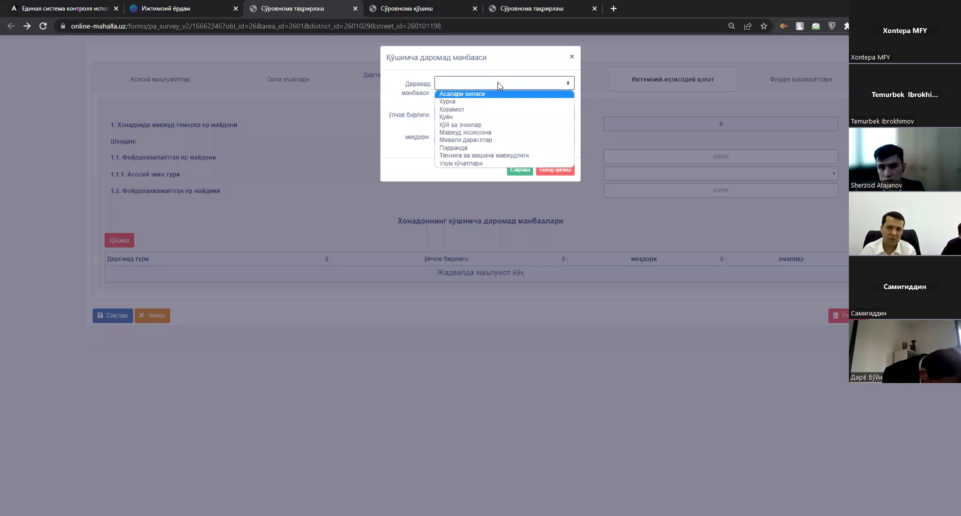
{"action": "left_click", "coordinate": [498, 84]}
{"action": "left_click", "coordinate": [483, 136]}
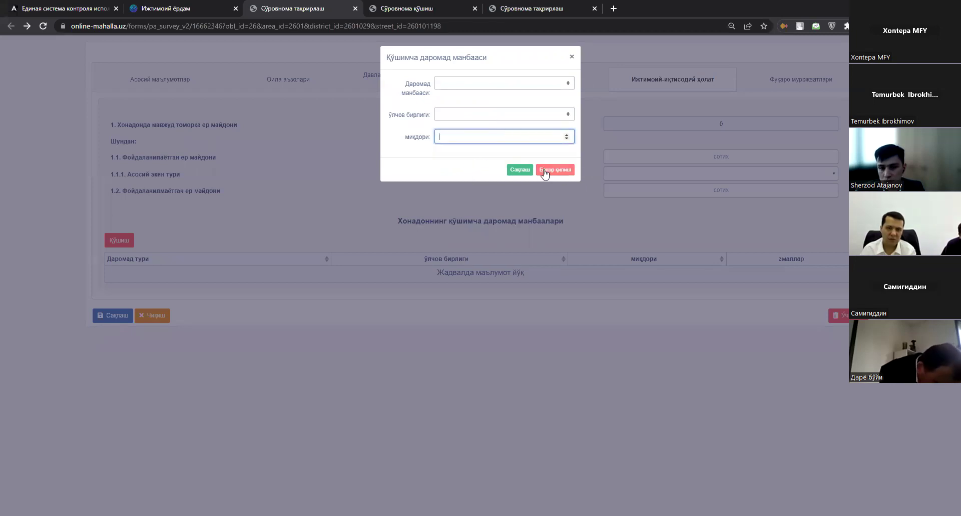
{"action": "left_click", "coordinate": [493, 85]}
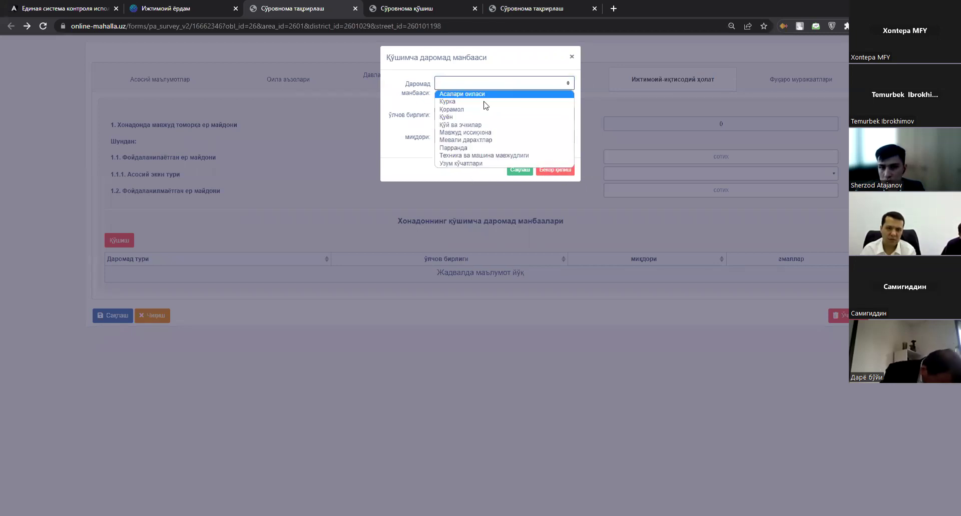
{"action": "left_click", "coordinate": [489, 141]}
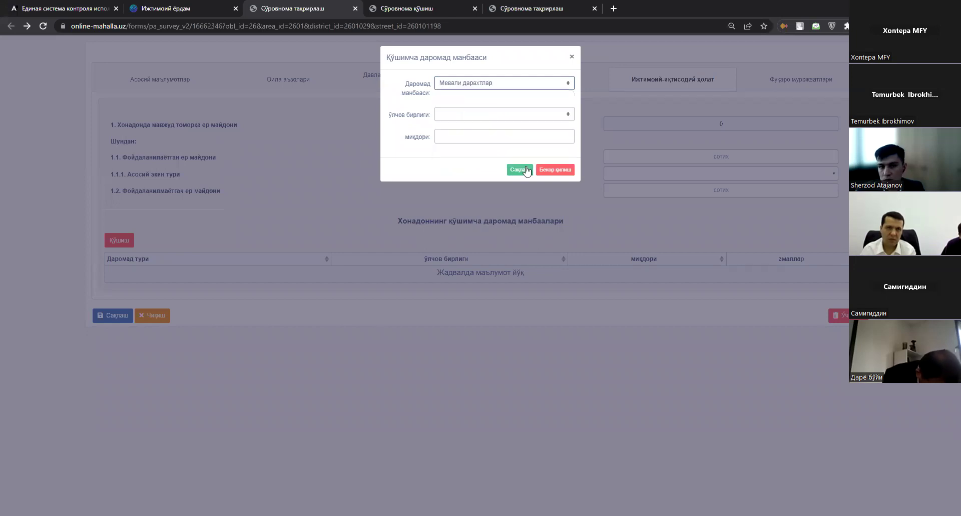
{"action": "left_click", "coordinate": [561, 172]}
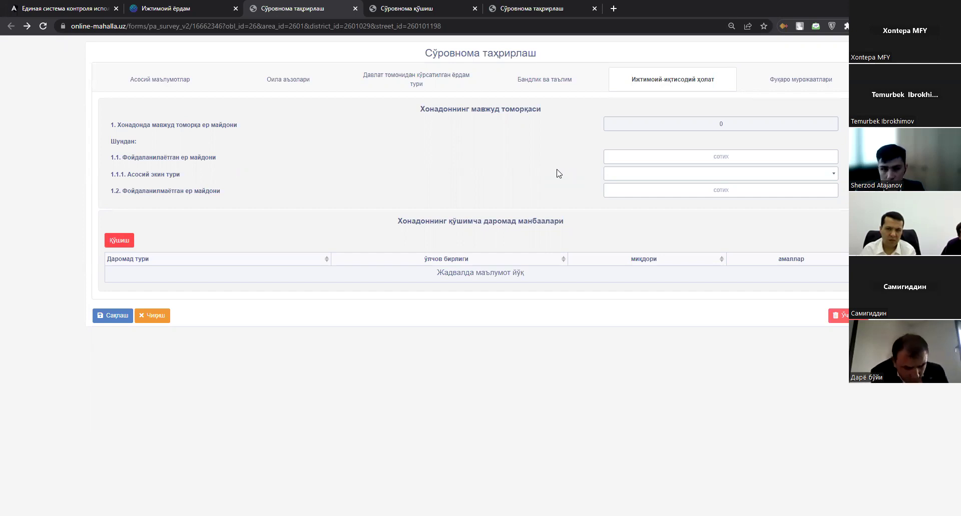
Select the used land area field, then move to the Фуқаро мурожаатлари tab.
{"action": "left_click", "coordinate": [710, 157]}
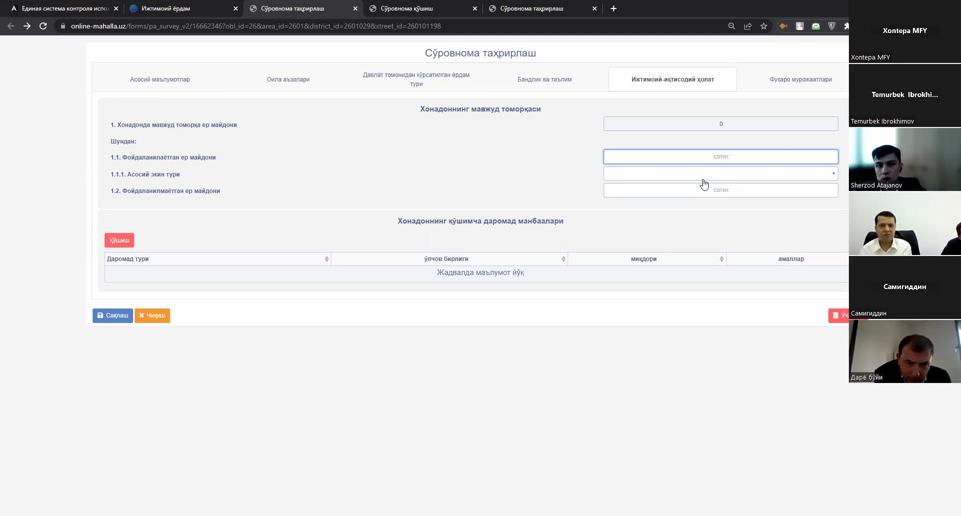
{"action": "left_click", "coordinate": [766, 79]}
{"action": "left_click_drag", "start_coordinate": [439, 173], "coordinate": [560, 179]}
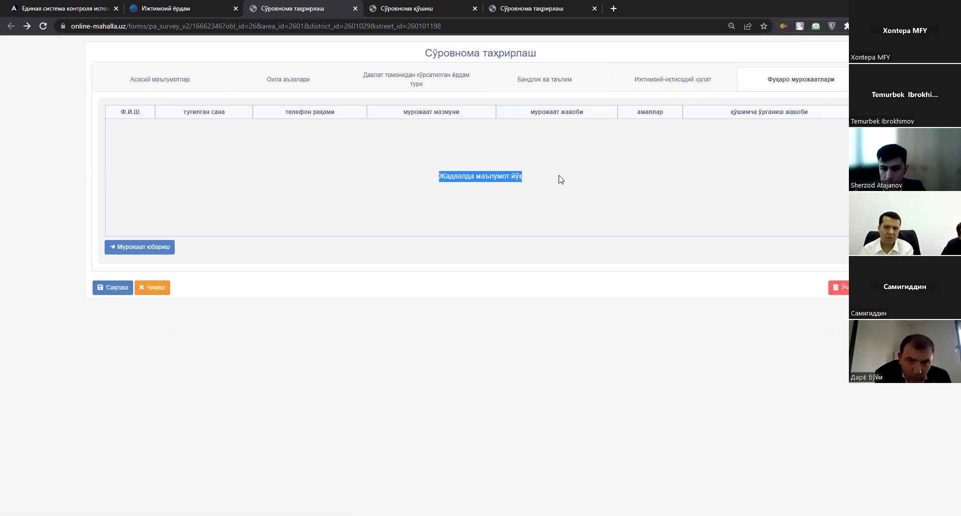
Start a new citizen appeal and enter 'цугсиргсцшус' as the appeal content.
{"action": "left_click", "coordinate": [403, 193]}
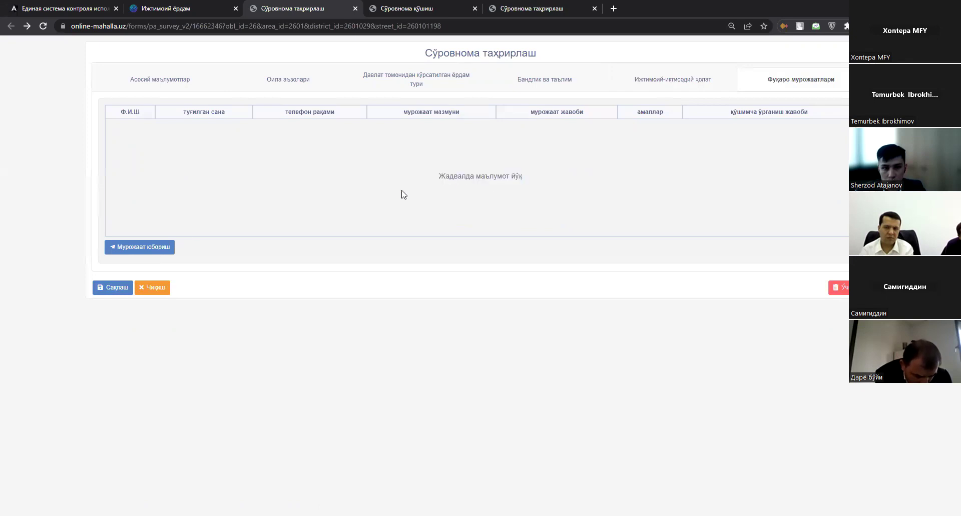
{"action": "left_click", "coordinate": [154, 248]}
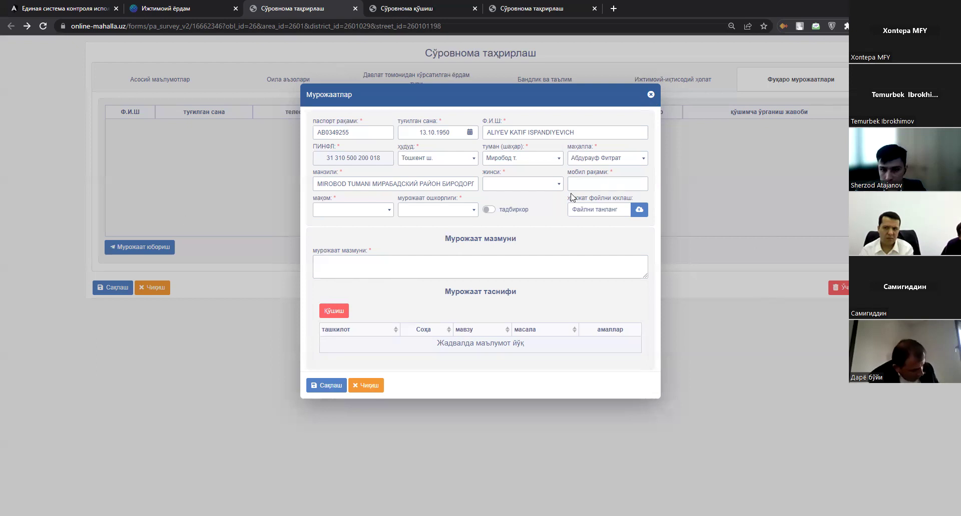
{"action": "left_click", "coordinate": [362, 263]}
{"action": "type", "text": "цугсиргсцшус"}
Review the publicity and mobile-number fields, then bring up the appeal classification dialog.
{"action": "left_click", "coordinate": [437, 209]}
{"action": "left_click", "coordinate": [539, 185]}
{"action": "left_click", "coordinate": [611, 184]}
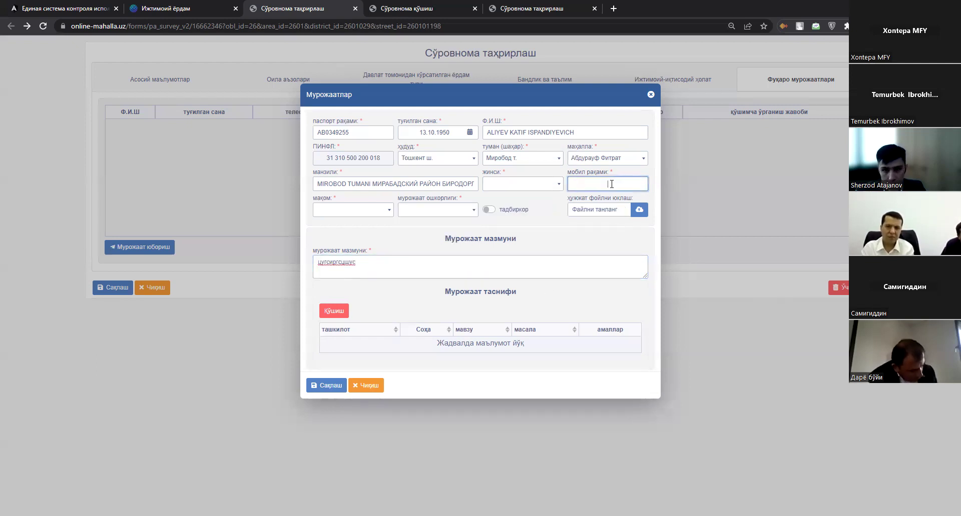
{"action": "left_click", "coordinate": [633, 209]}
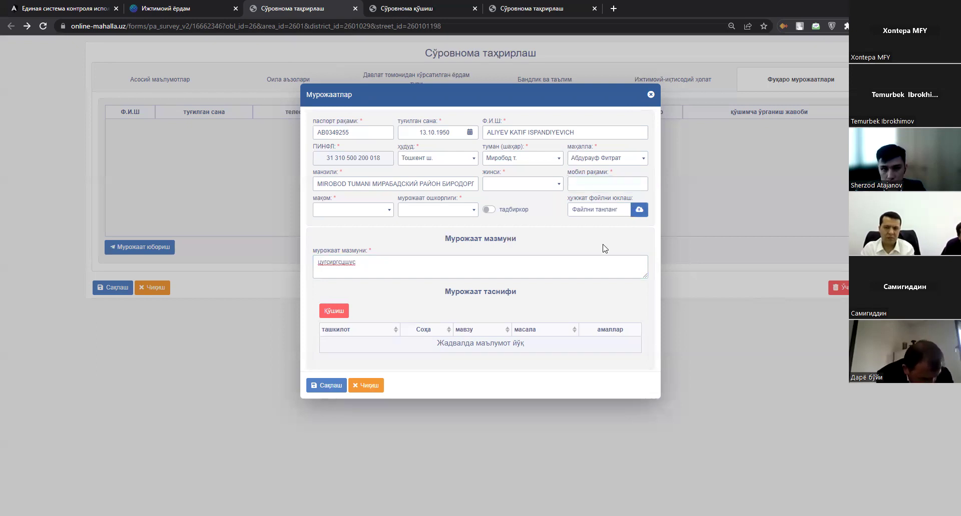
{"action": "left_click", "coordinate": [344, 313]}
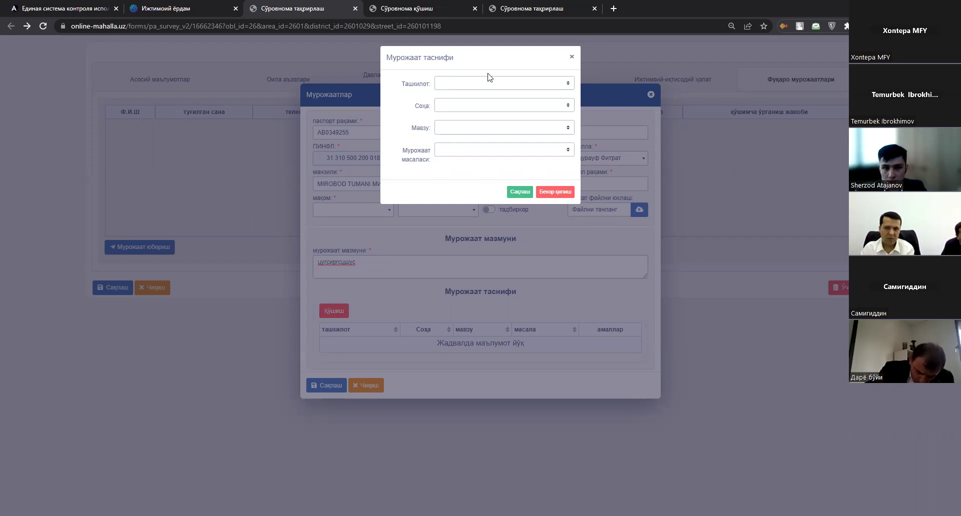
Set the responsible organisation to Халқ банки Миробод филиали.
{"action": "left_click", "coordinate": [528, 81]}
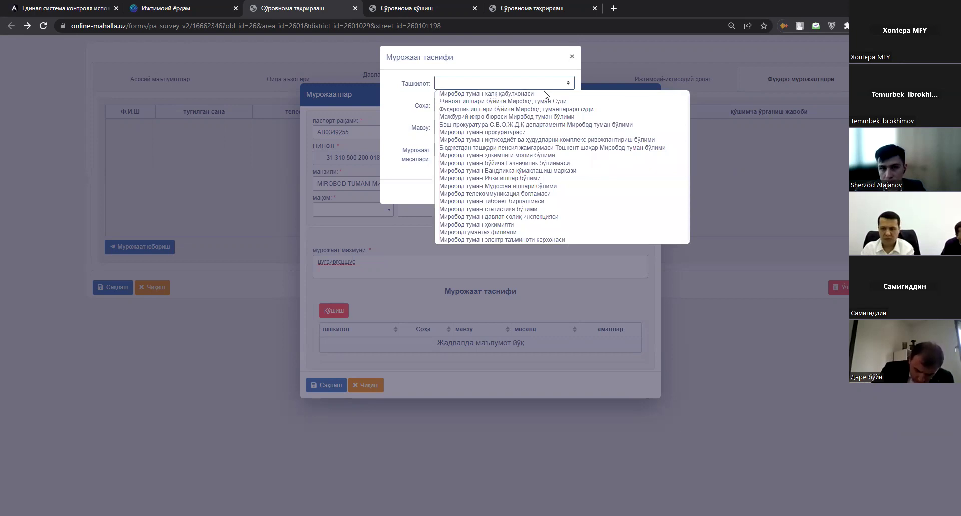
{"action": "left_click", "coordinate": [543, 93]}
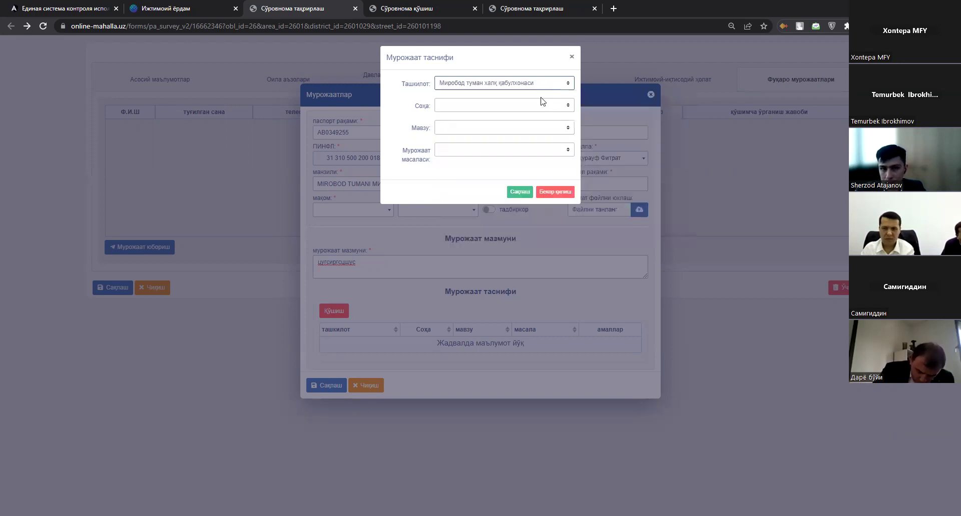
{"action": "left_click", "coordinate": [544, 85]}
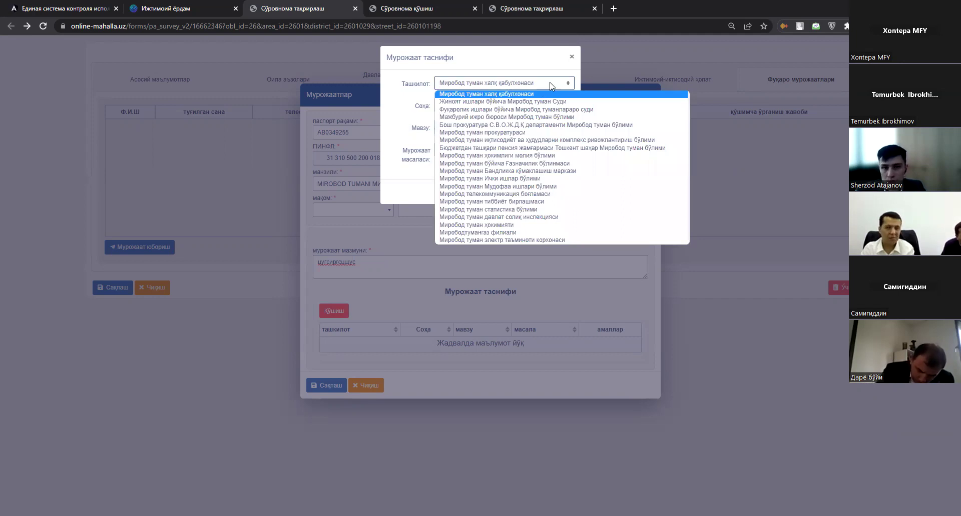
{"action": "left_click", "coordinate": [550, 85]}
{"action": "left_click", "coordinate": [547, 84]}
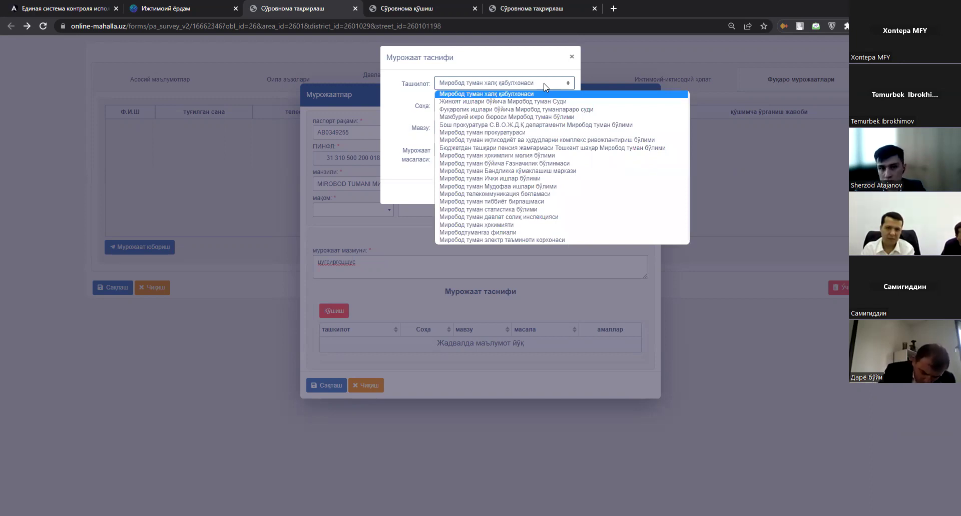
{"action": "scroll", "coordinate": [590, 229], "scroll_direction": "down", "scroll_amount": 5}
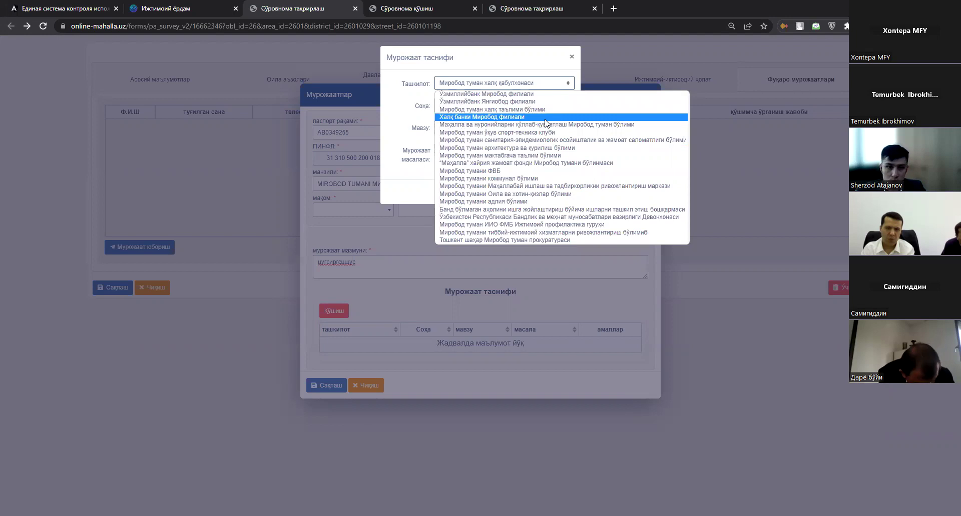
{"action": "left_click", "coordinate": [521, 115]}
Classify the appeal as field Молия, mandatory payments topic, issue Солиқ тўловларидан озод этиш.
{"action": "left_click", "coordinate": [520, 107]}
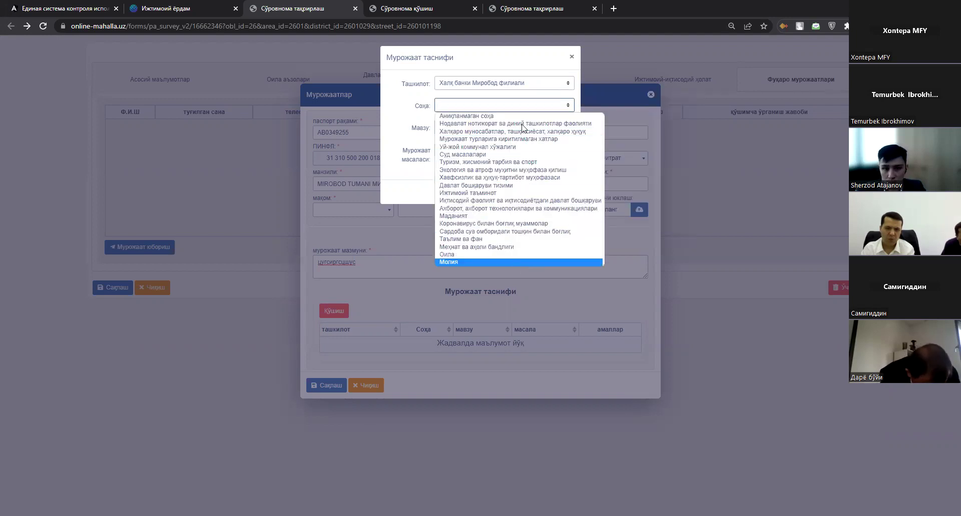
{"action": "left_click", "coordinate": [515, 262]}
{"action": "left_click", "coordinate": [520, 128]}
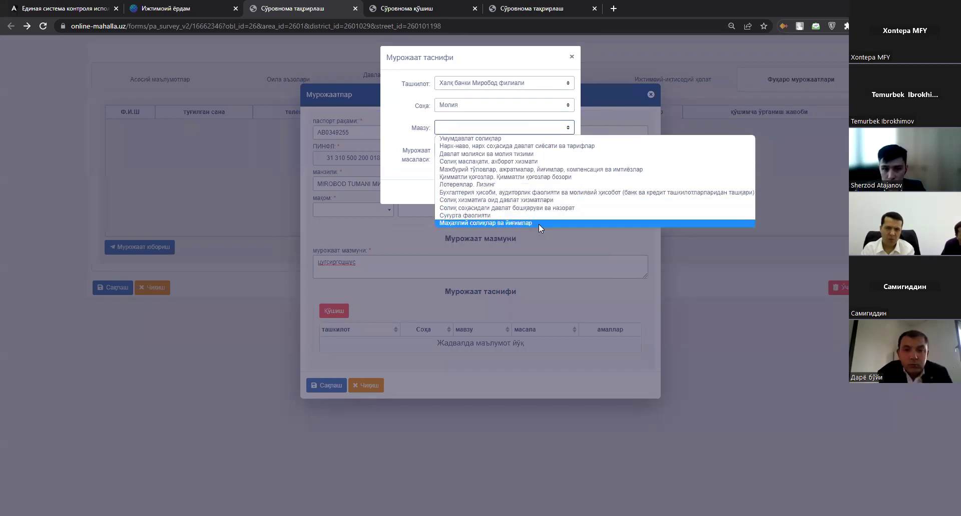
{"action": "left_click", "coordinate": [546, 174]}
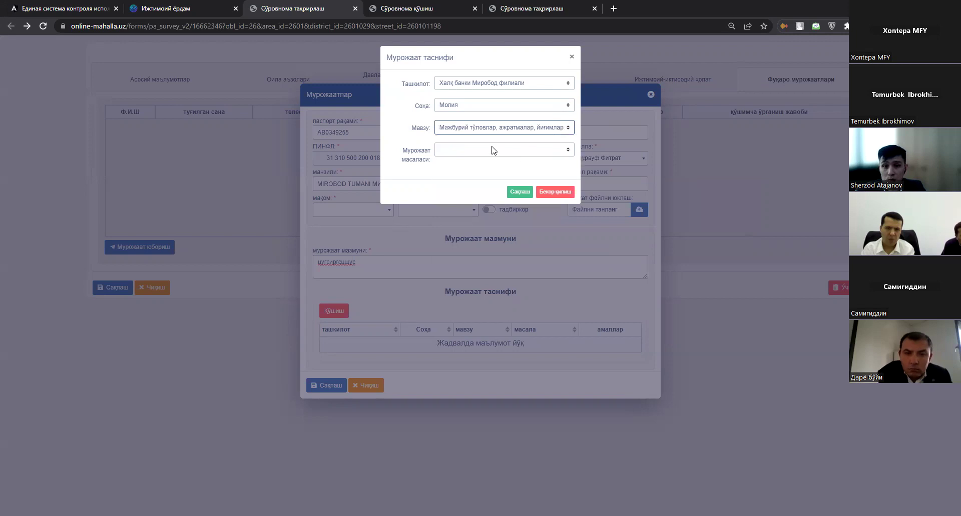
{"action": "left_click", "coordinate": [503, 150]}
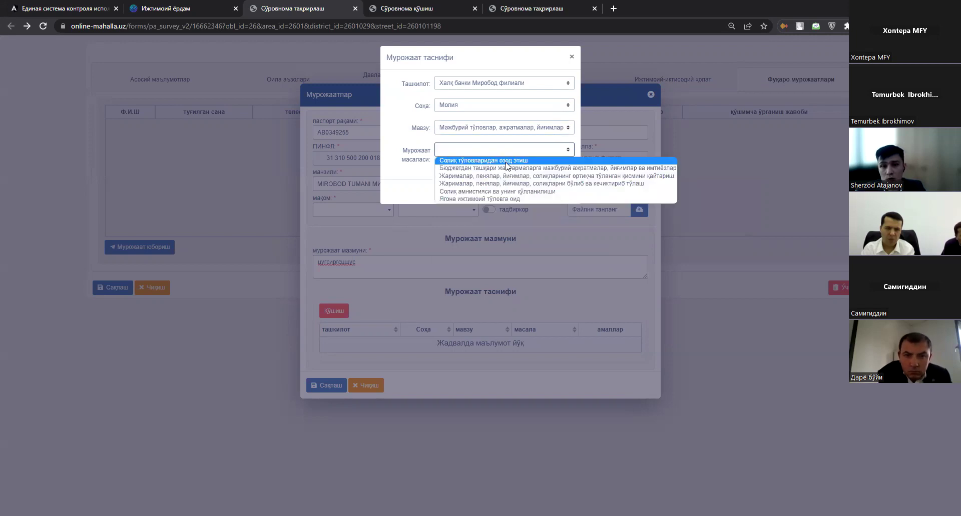
{"action": "left_click", "coordinate": [506, 161]}
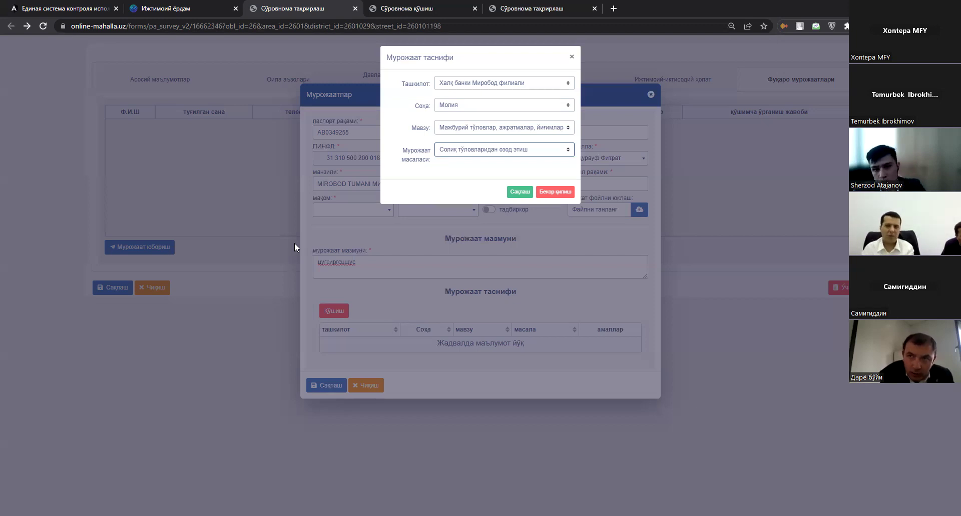
Close the classification and appeal dialogs without saving, returning to the empty appeals table.
{"action": "left_click", "coordinate": [129, 126]}
{"action": "left_click", "coordinate": [129, 126]}
{"action": "left_click_drag", "start_coordinate": [704, 175], "coordinate": [372, 179]}
{"action": "left_click", "coordinate": [211, 162]}
{"action": "left_click_drag", "start_coordinate": [112, 112], "coordinate": [529, 111]}
{"action": "left_click", "coordinate": [597, 112]}
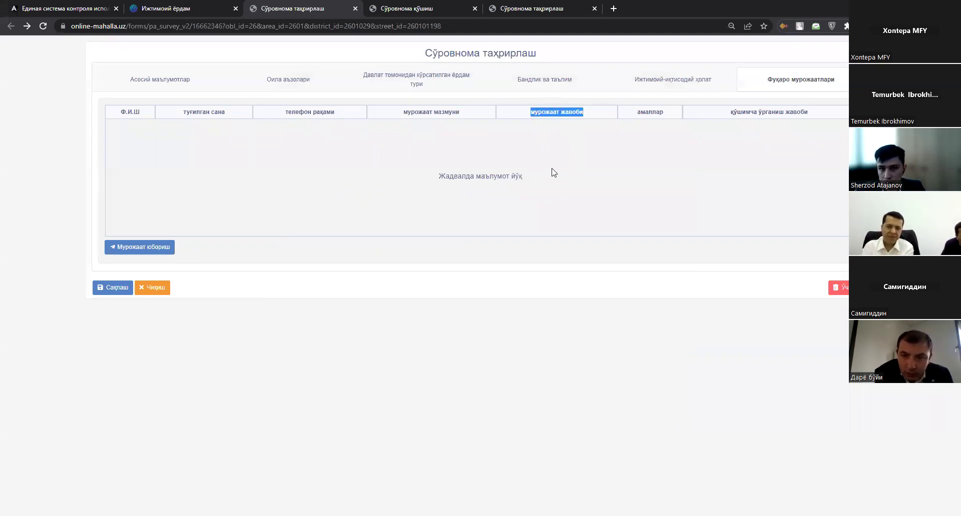
{"action": "left_click_drag", "start_coordinate": [635, 114], "coordinate": [667, 121]}
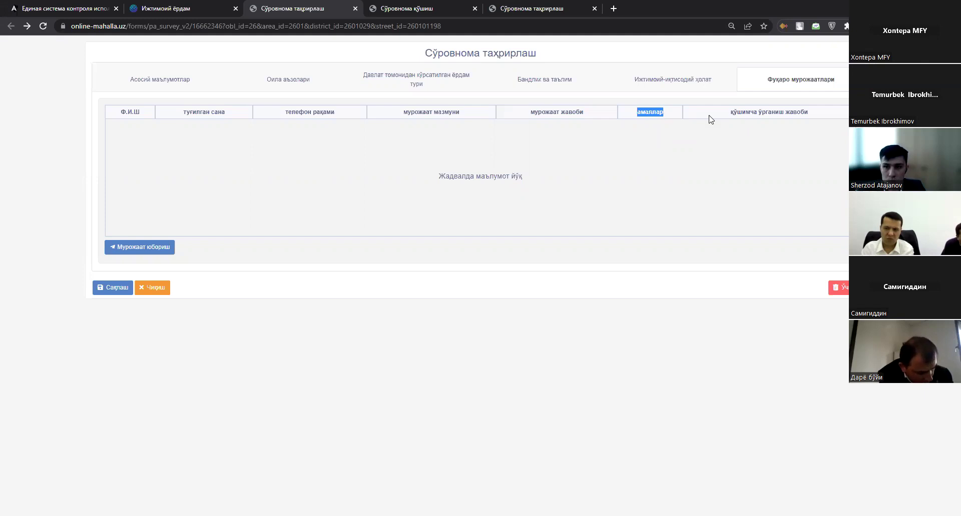
{"action": "triple_click", "coordinate": [818, 111]}
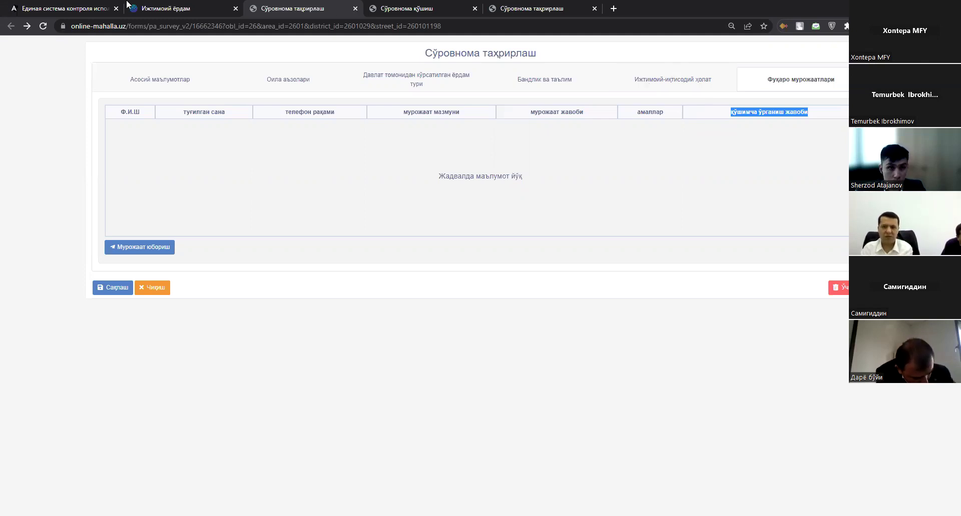
{"action": "left_click", "coordinate": [200, 13]}
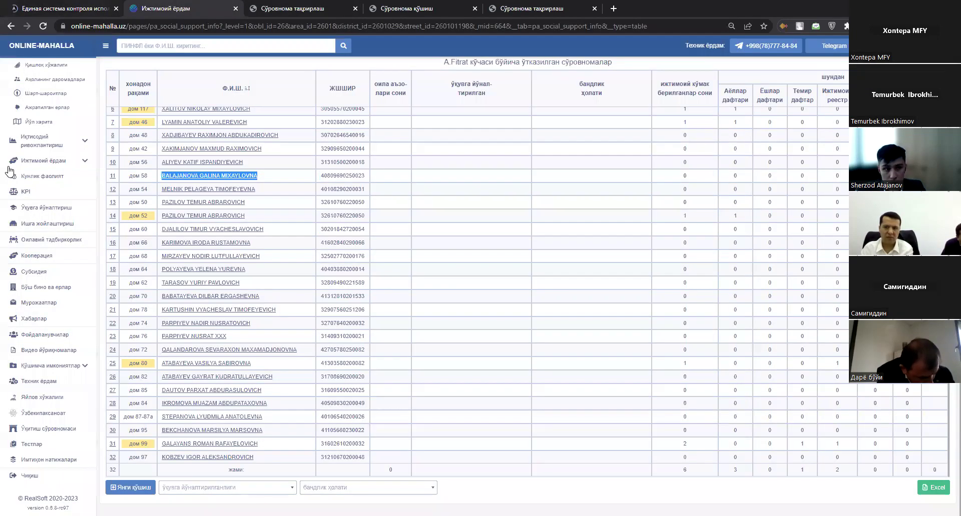